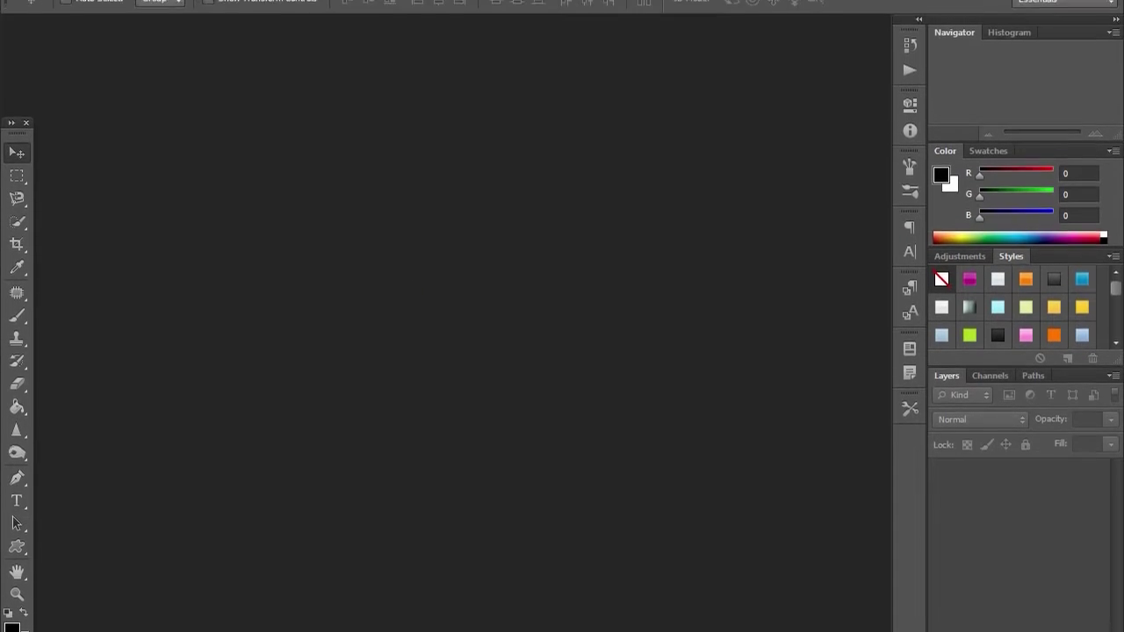
Create a 1280×720 transparent document, fill it with white, then restore black/white colours.
{"action": "left_click", "coordinate": [66, 35]}
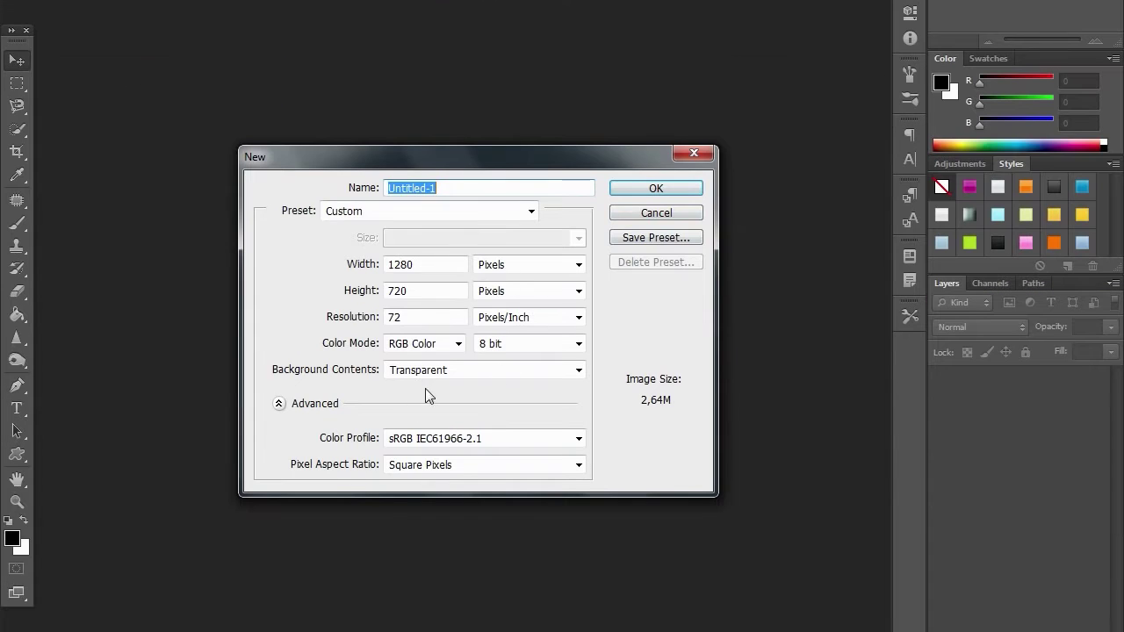
{"action": "left_click", "coordinate": [638, 191]}
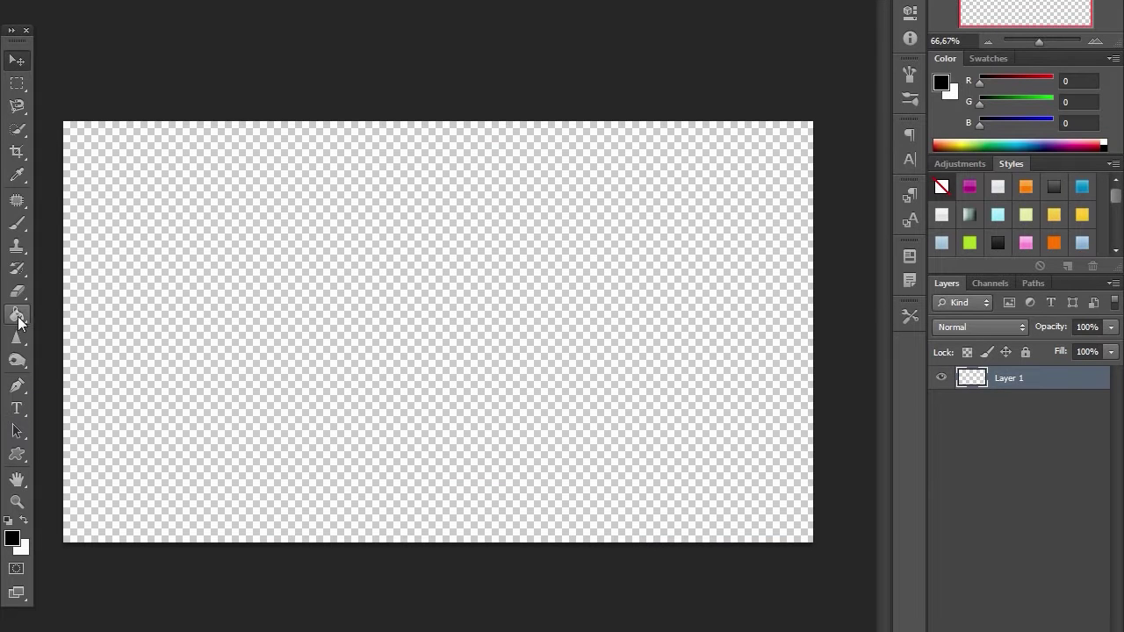
{"action": "left_click", "coordinate": [18, 318]}
{"action": "left_click", "coordinate": [24, 522]}
{"action": "left_click", "coordinate": [318, 394]}
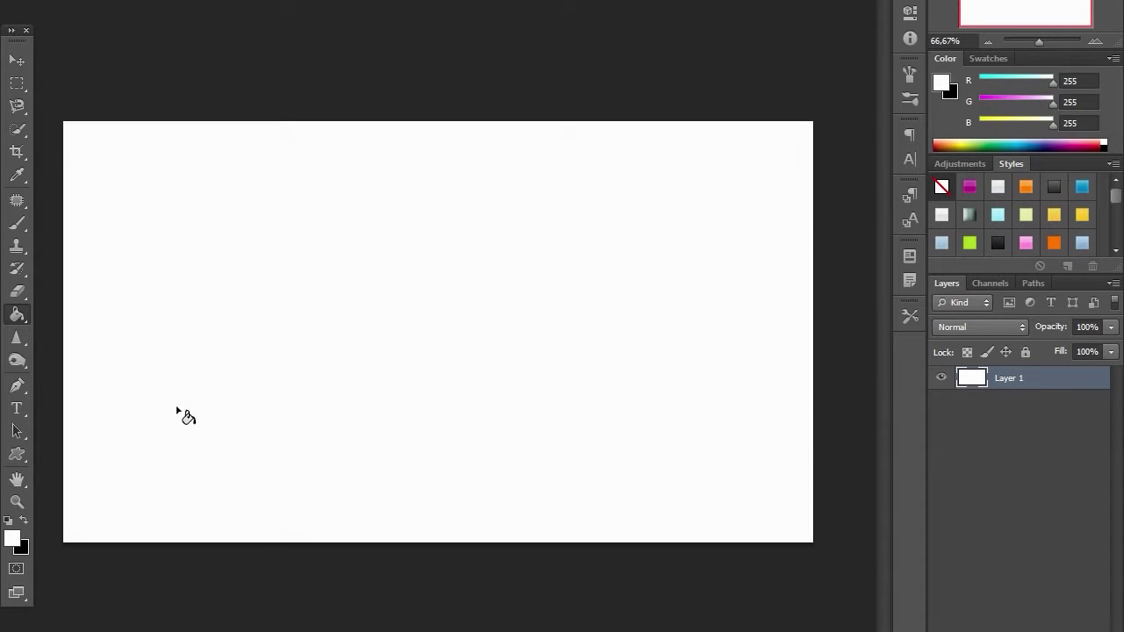
{"action": "left_click", "coordinate": [26, 519]}
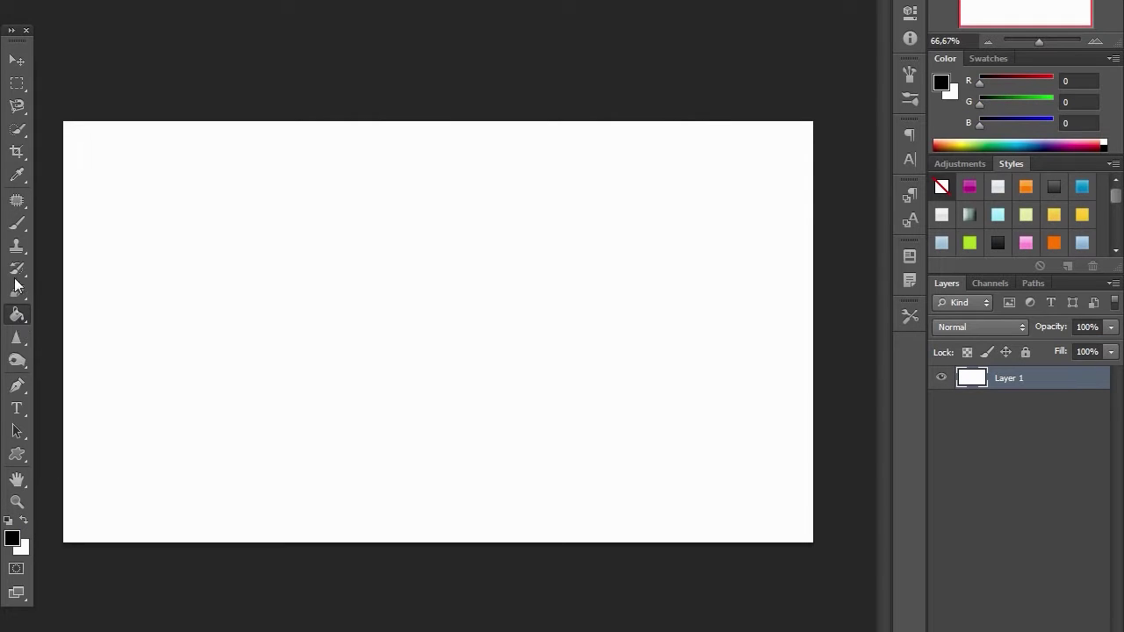
Type MATWIEJ on the canvas, centre it and commit the text.
{"action": "left_click", "coordinate": [17, 409]}
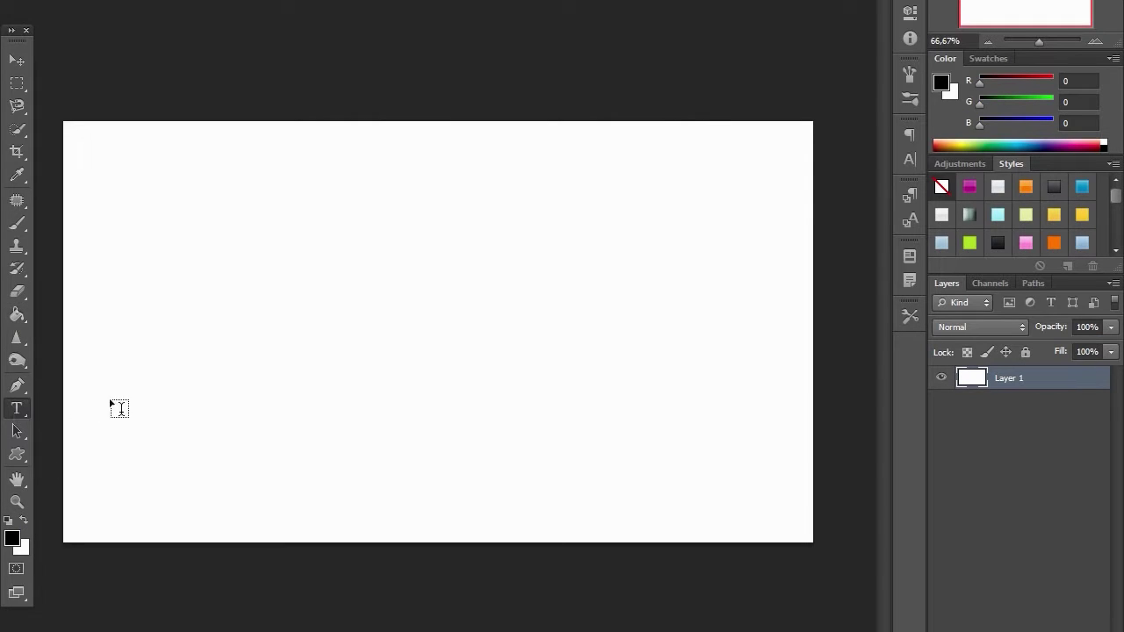
{"action": "left_click", "coordinate": [177, 330]}
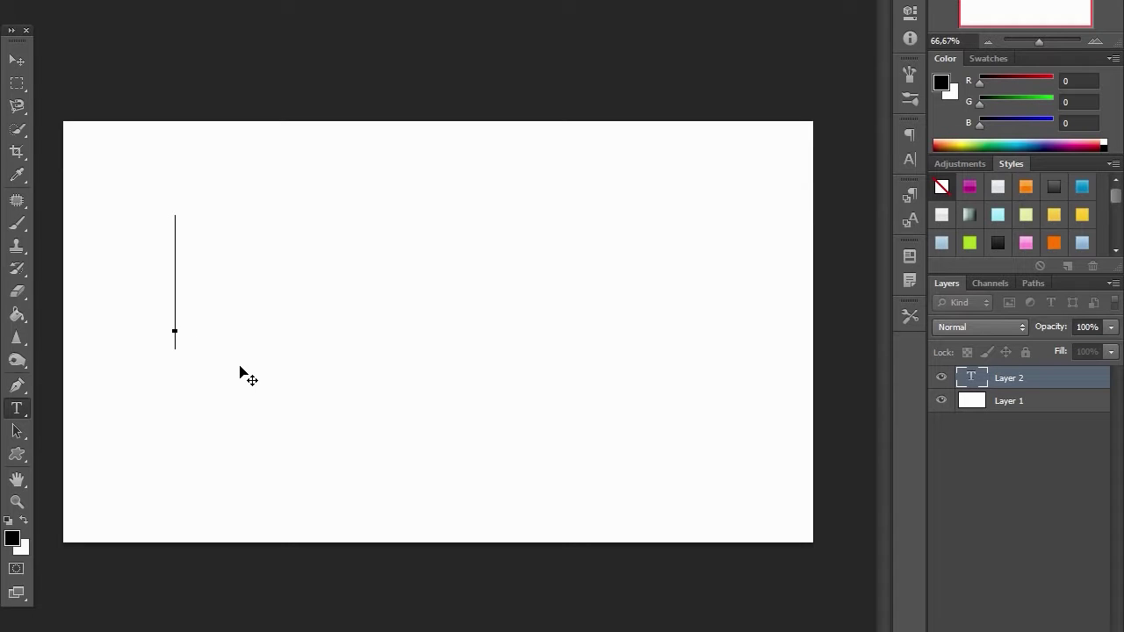
{"action": "type", "text": "MATWIEJ"}
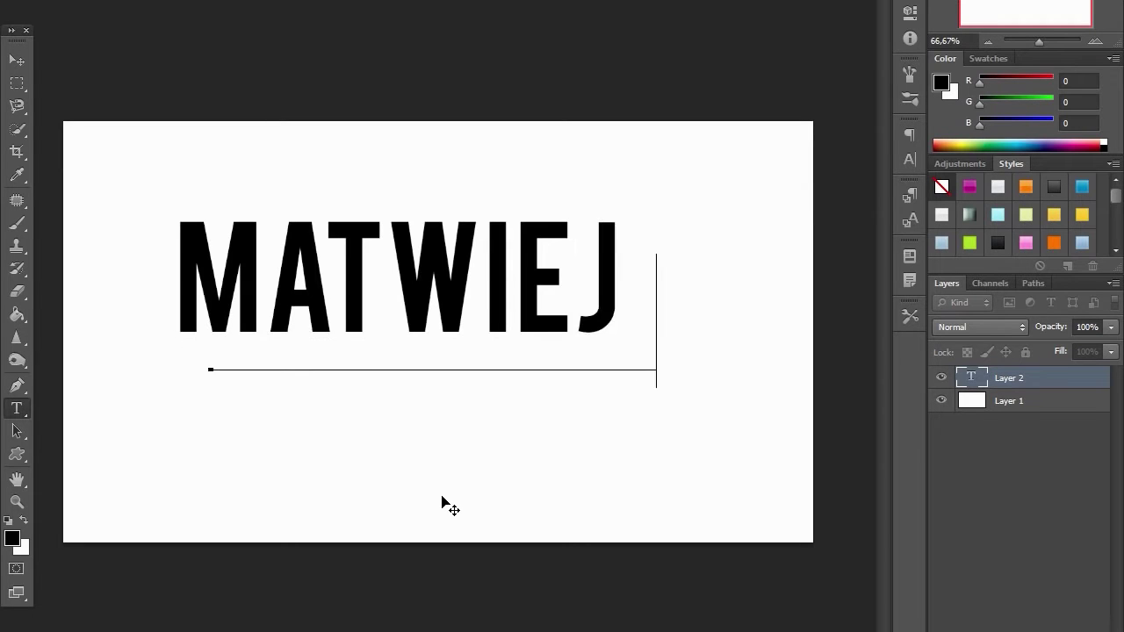
{"action": "left_click_drag", "start_coordinate": [442, 496], "coordinate": [441, 510]}
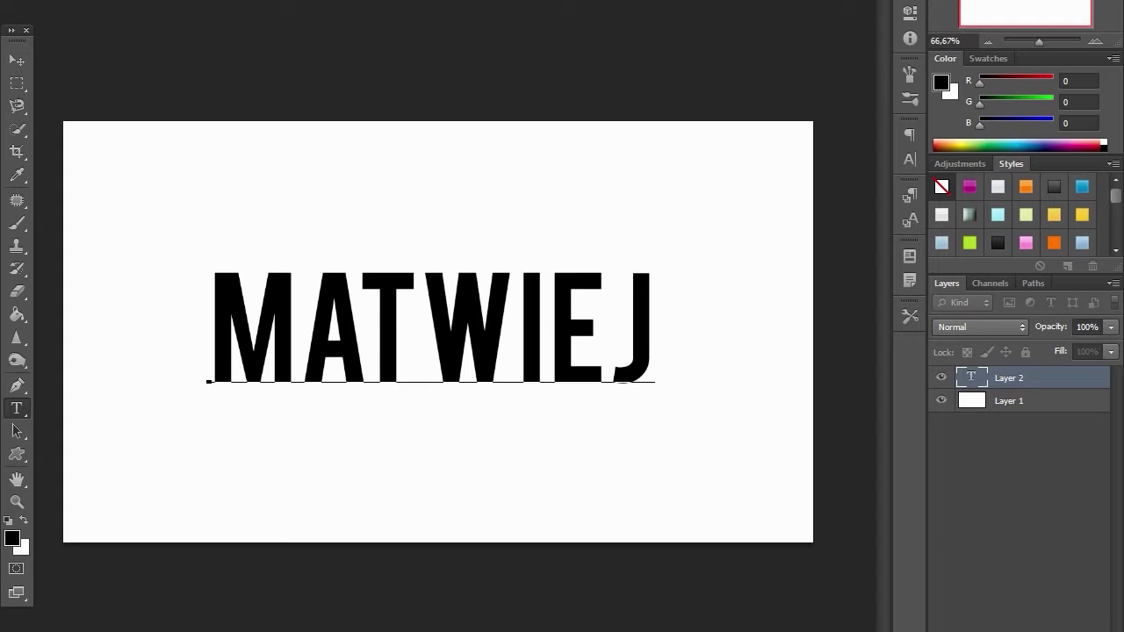
{"action": "key", "text": "ctrl+Return"}
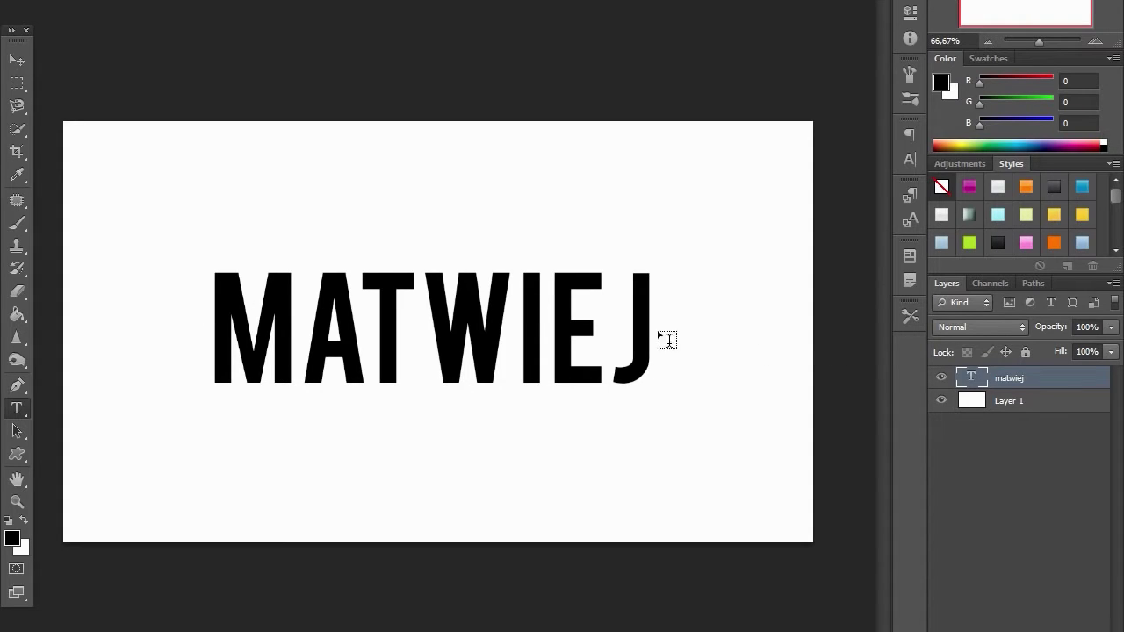
{"action": "key", "text": "alt+f"}
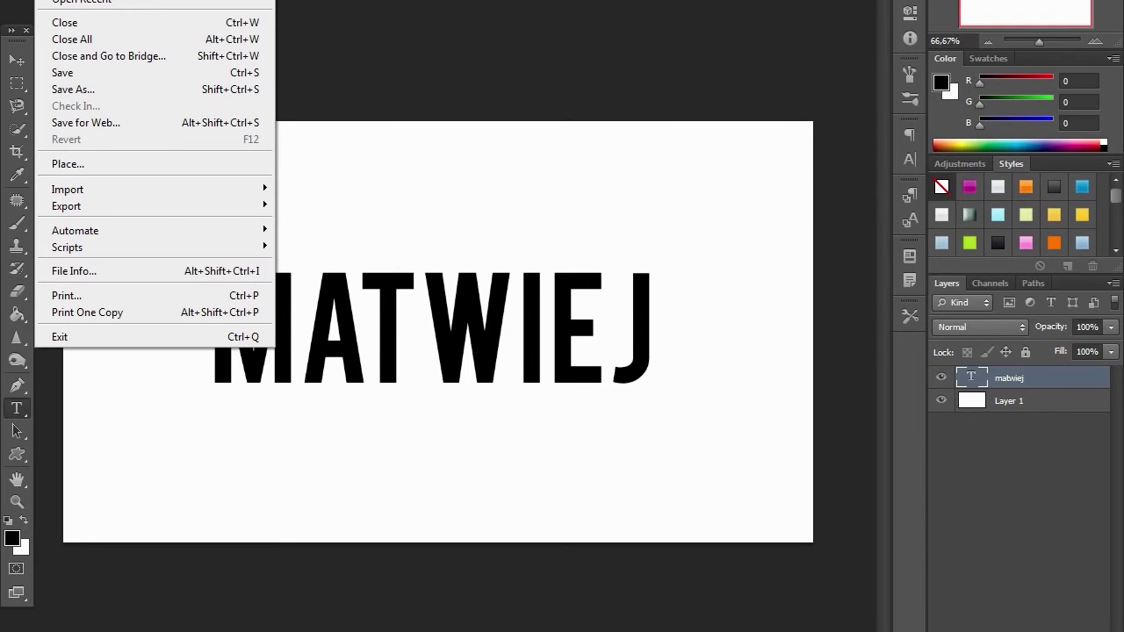
Open the snowy mountain JPEG and convert its Background into Layer 0.
{"action": "key", "text": "ctrl+o"}
{"action": "scroll", "coordinate": [1002, 449], "scroll_direction": "down", "scroll_amount": 3}
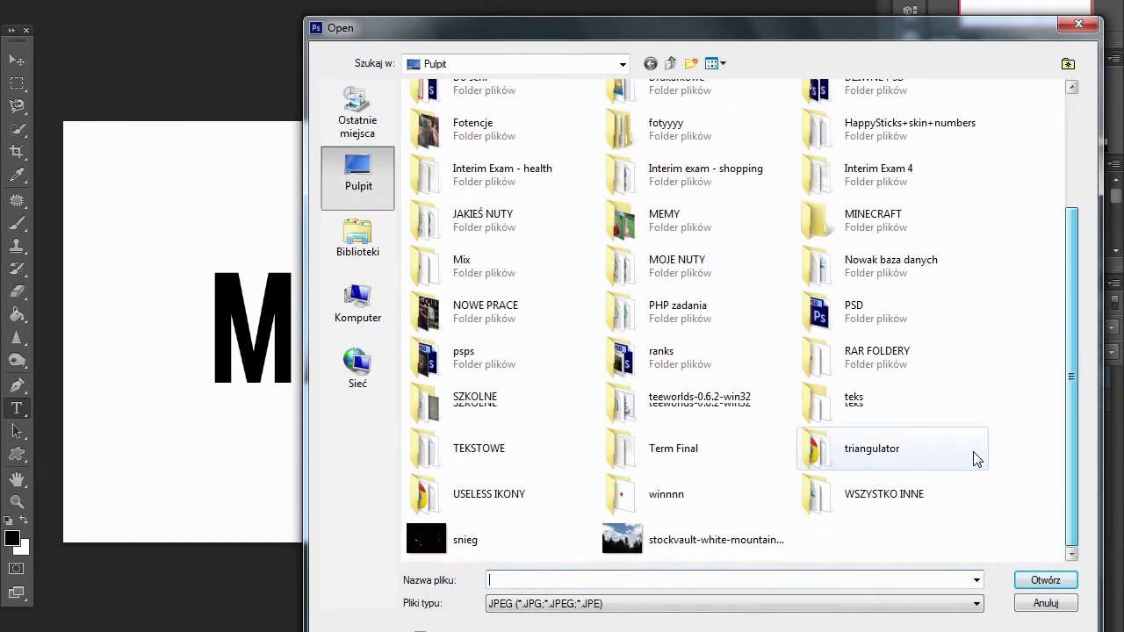
{"action": "left_click", "coordinate": [708, 545]}
{"action": "left_click", "coordinate": [1036, 581]}
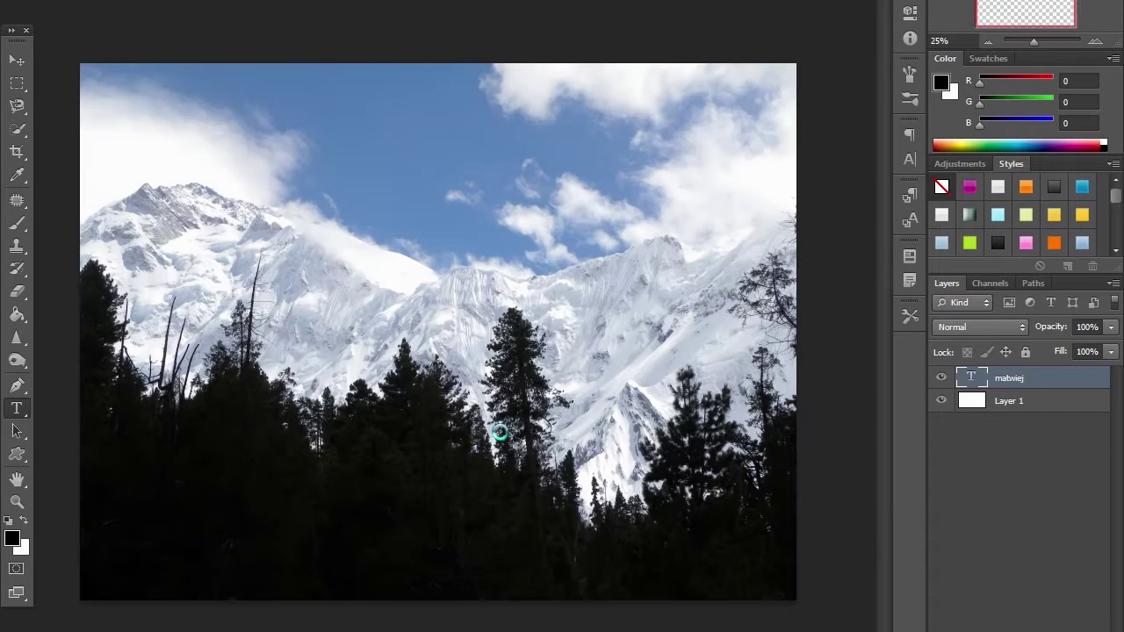
{"action": "double_click", "coordinate": [1028, 397]}
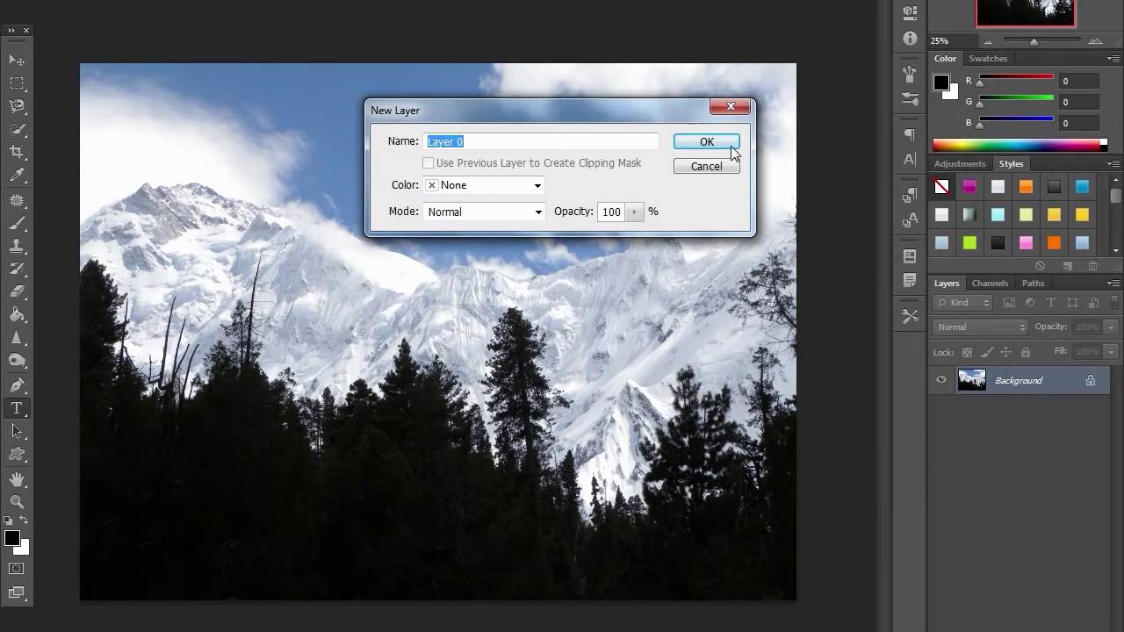
{"action": "left_click", "coordinate": [724, 146]}
Drag the mountain photo into the MATWIEJ document, position it and scale it to fit.
{"action": "left_click", "coordinate": [16, 60]}
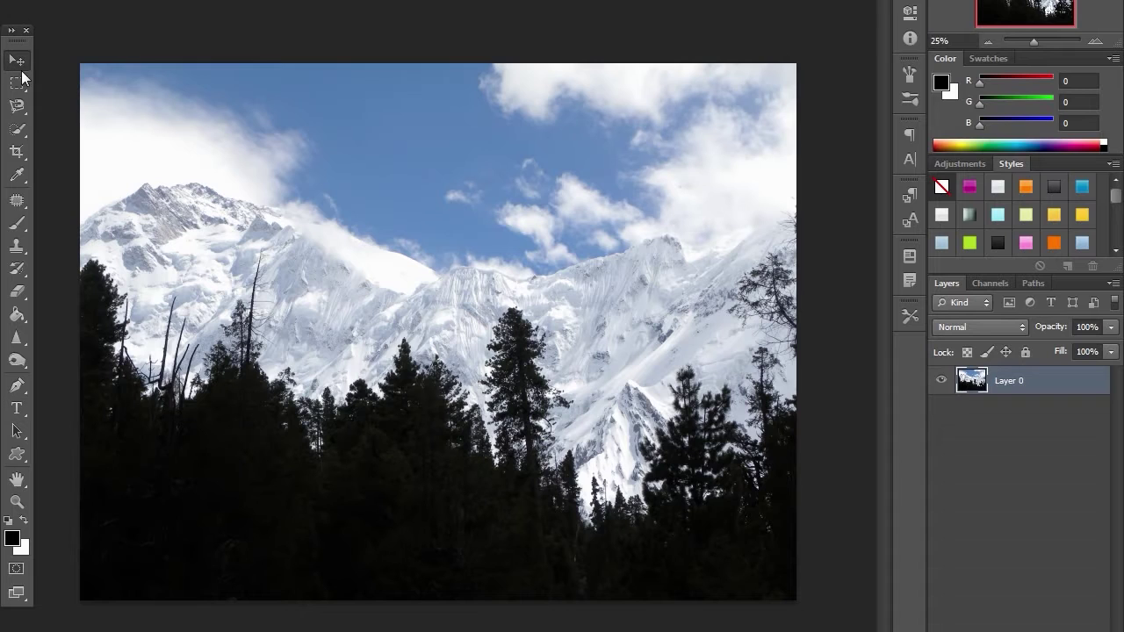
{"action": "left_click_drag", "start_coordinate": [287, 151], "coordinate": [185, 20]}
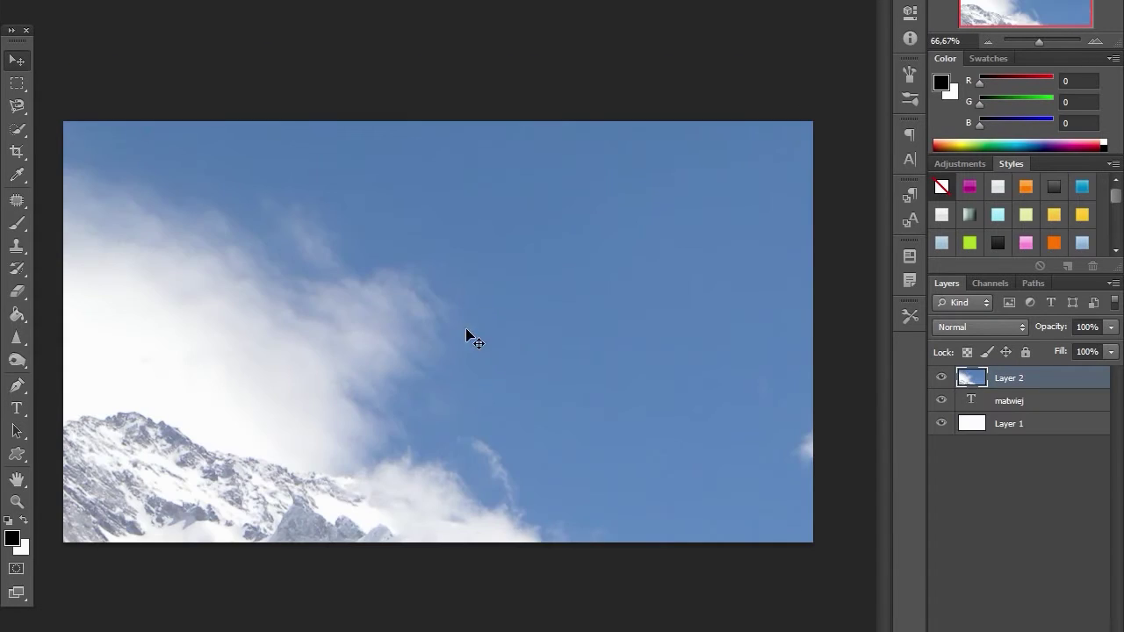
{"action": "left_click_drag", "start_coordinate": [411, 406], "coordinate": [614, 215]}
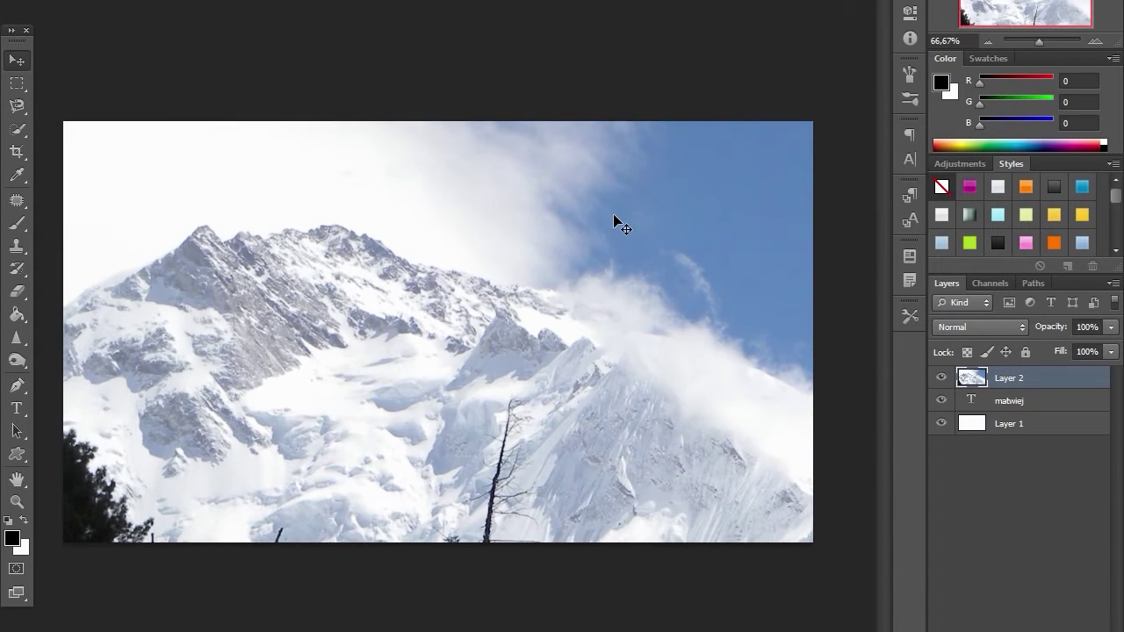
{"action": "mouse_move", "coordinate": [677, 248]}
{"action": "left_mouse_down"}
{"action": "mouse_move", "coordinate": [463, 243]}
{"action": "mouse_move", "coordinate": [360, 201]}
{"action": "left_mouse_up"}
{"action": "left_click_drag", "start_coordinate": [717, 196], "coordinate": [455, 181]}
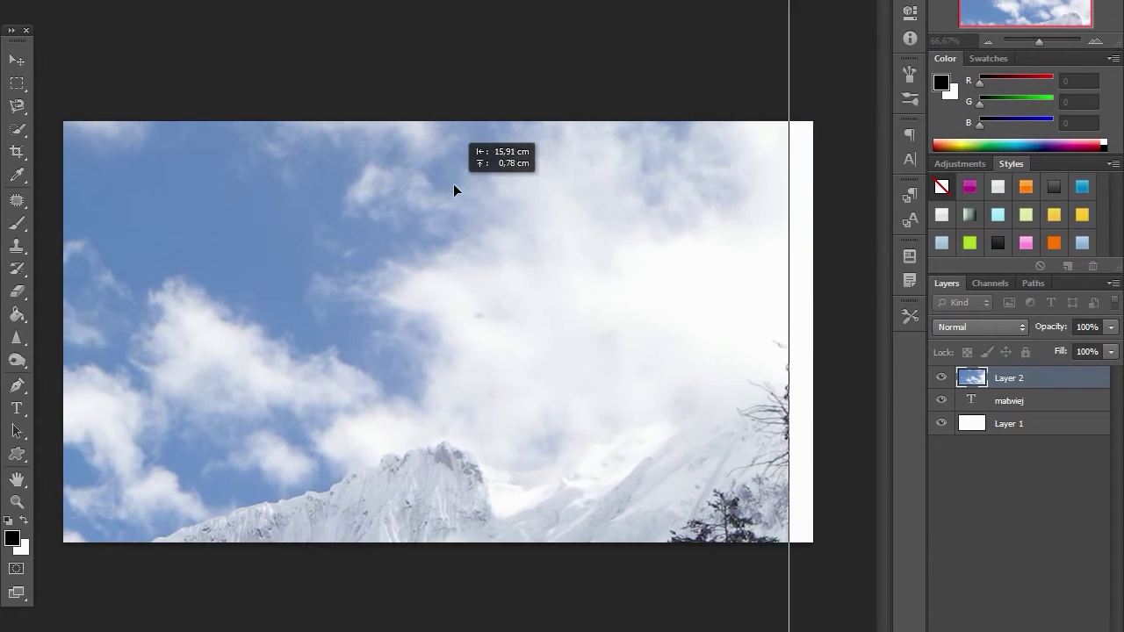
{"action": "key", "text": "ctrl+t"}
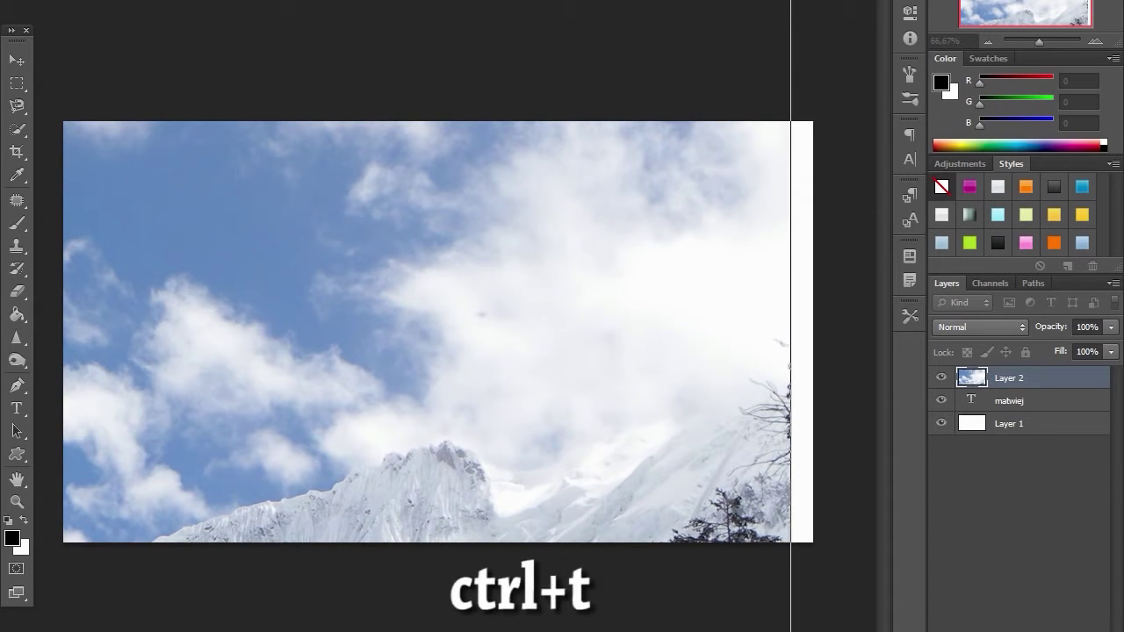
{"action": "mouse_move", "coordinate": [728, 55]}
{"action": "left_mouse_down"}
{"action": "mouse_move", "coordinate": [211, 551]}
{"action": "mouse_move", "coordinate": [793, 110]}
{"action": "mouse_move", "coordinate": [791, 94]}
{"action": "left_mouse_up"}
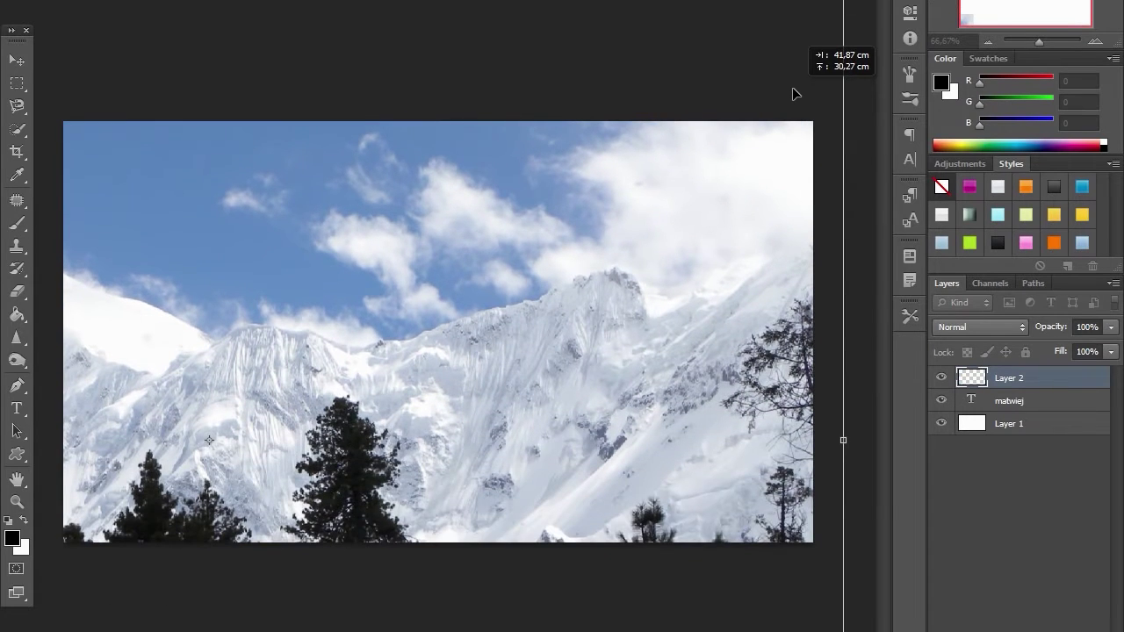
{"action": "key", "text": "Return"}
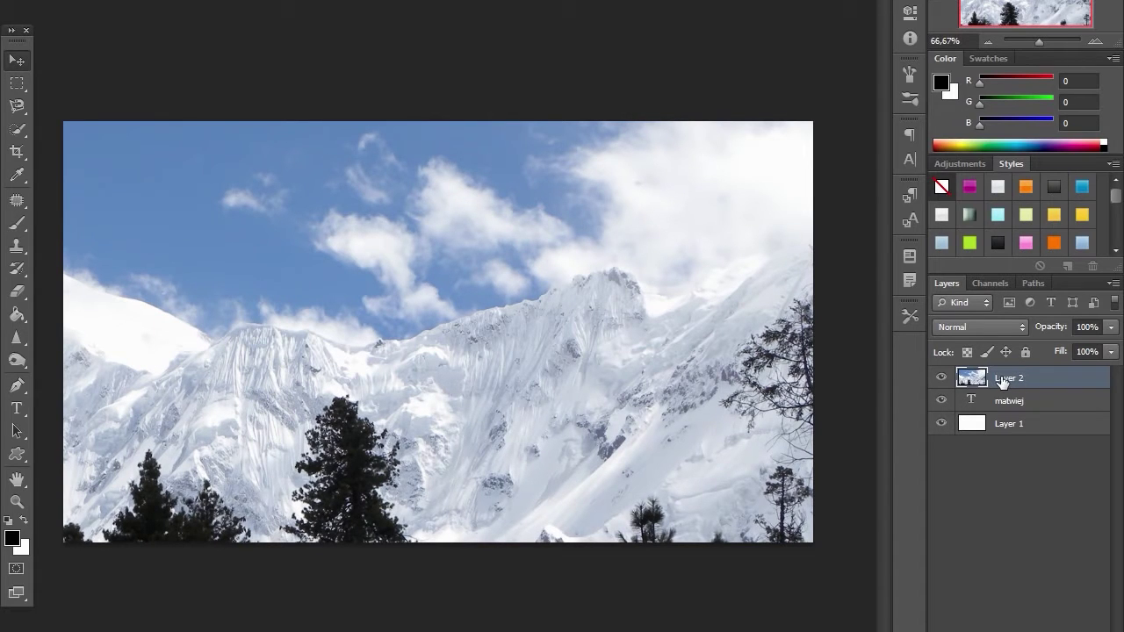
Clip the mountain photo to the MATWIEJ text and shift it so peaks show in the letters.
{"action": "right_click", "coordinate": [1001, 378]}
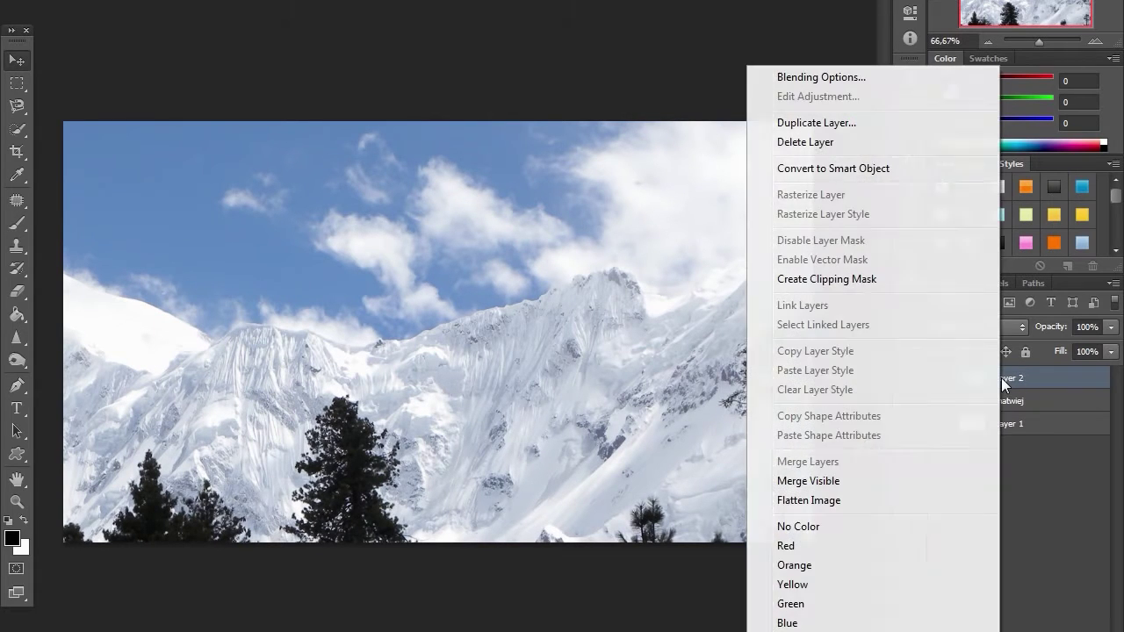
{"action": "left_click", "coordinate": [815, 279]}
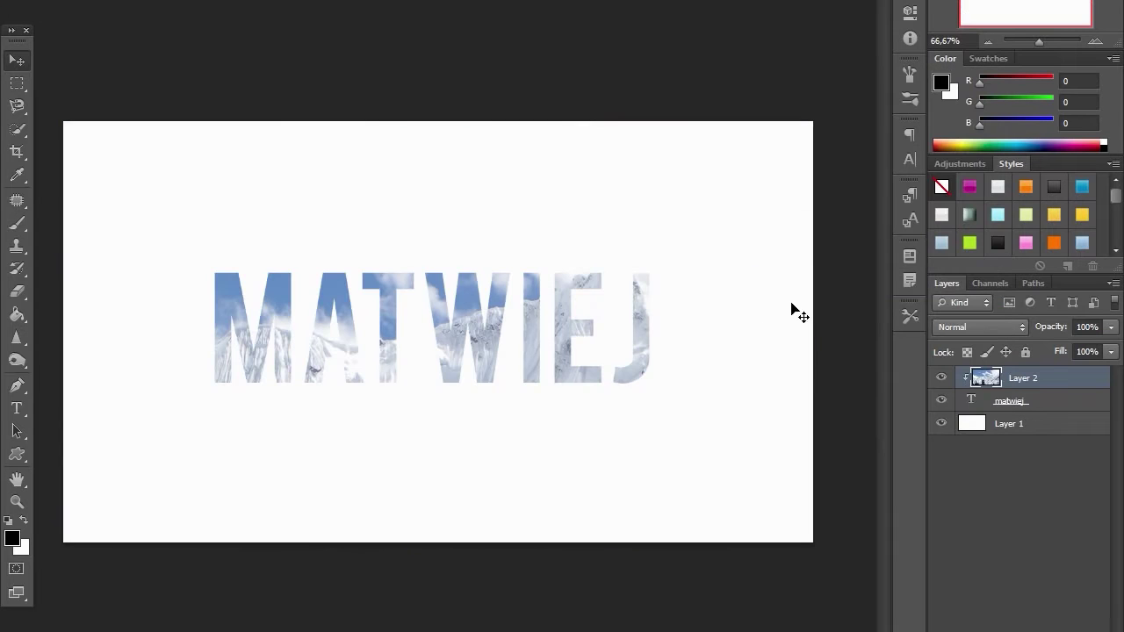
{"action": "mouse_move", "coordinate": [507, 430]}
{"action": "left_mouse_down"}
{"action": "mouse_move", "coordinate": [540, 416]}
{"action": "mouse_move", "coordinate": [491, 400]}
{"action": "mouse_move", "coordinate": [438, 403]}
{"action": "mouse_move", "coordinate": [665, 326]}
{"action": "mouse_move", "coordinate": [648, 296]}
{"action": "mouse_move", "coordinate": [629, 353]}
{"action": "left_mouse_up"}
{"action": "mouse_move", "coordinate": [802, 373]}
{"action": "left_mouse_down"}
{"action": "mouse_move", "coordinate": [366, 427]}
{"action": "mouse_move", "coordinate": [366, 409]}
{"action": "mouse_move", "coordinate": [386, 413]}
{"action": "left_mouse_up"}
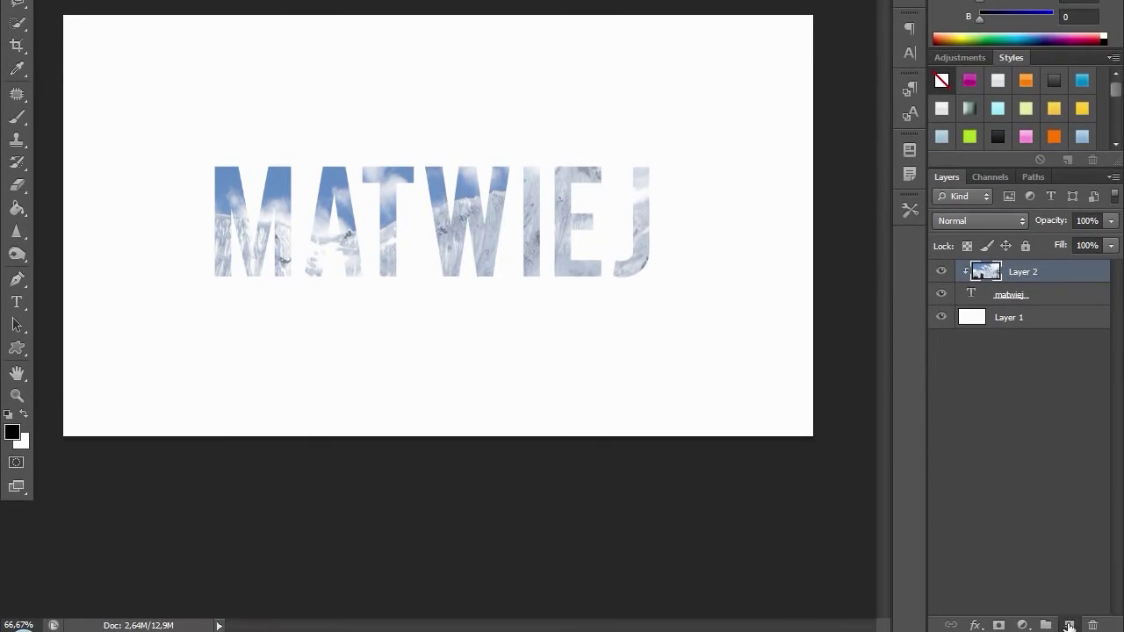
Add a layer beneath the text and fill a selection of the letters with black.
{"action": "key", "text": "ctrl+shift+alt+n"}
{"action": "left_click_drag", "start_coordinate": [1016, 378], "coordinate": [1021, 437]}
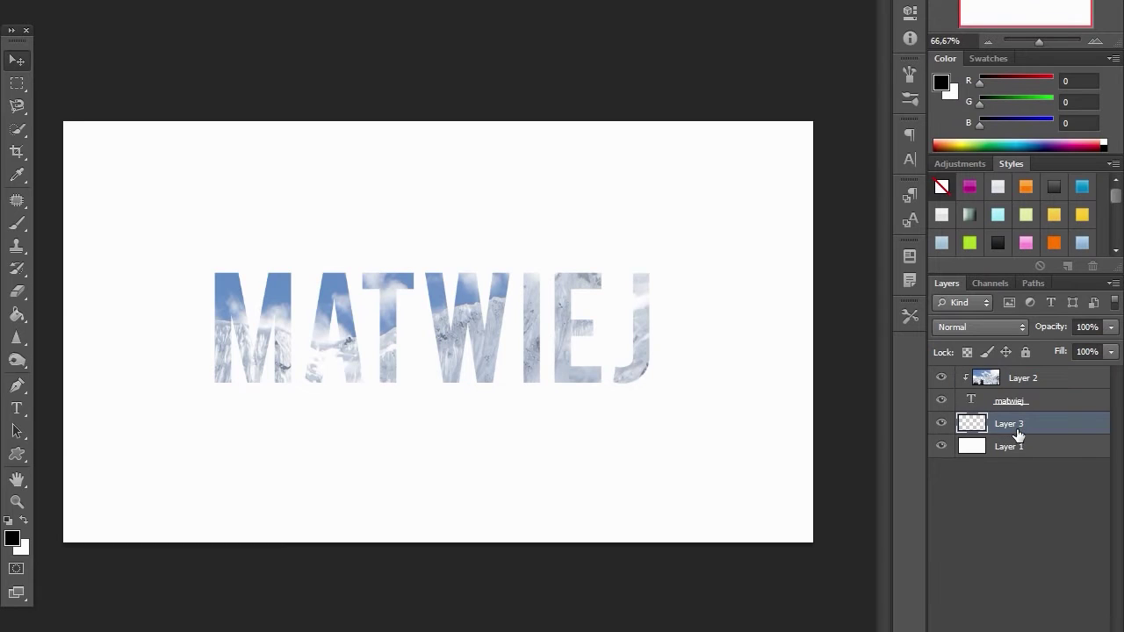
{"action": "left_click", "coordinate": [1017, 491]}
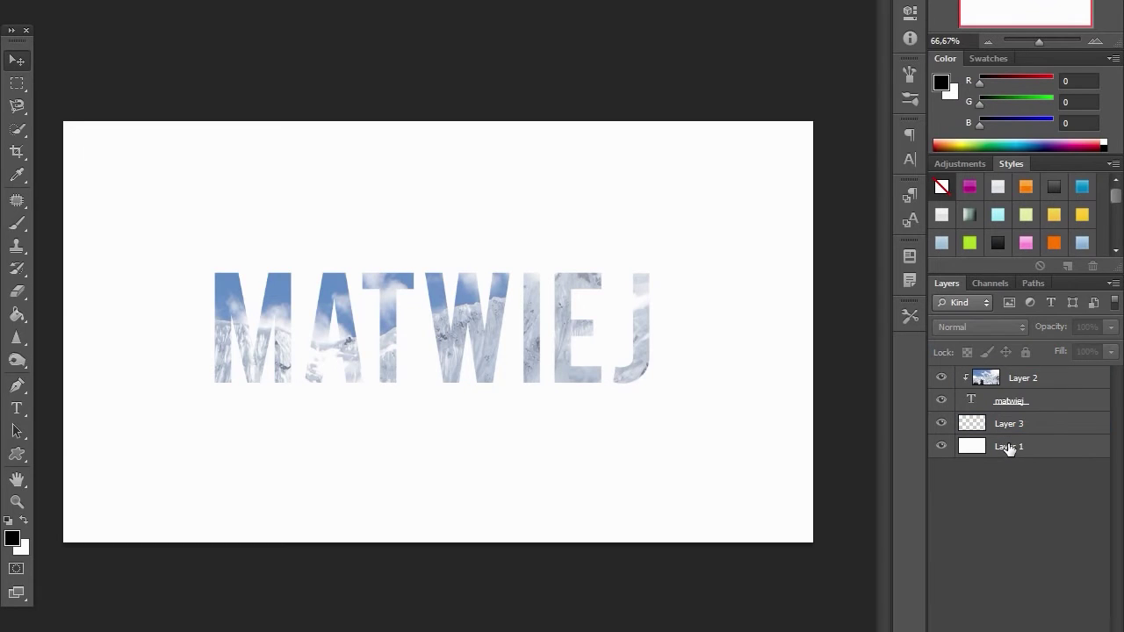
{"action": "left_click", "coordinate": [971, 402], "text": "ctrl"}
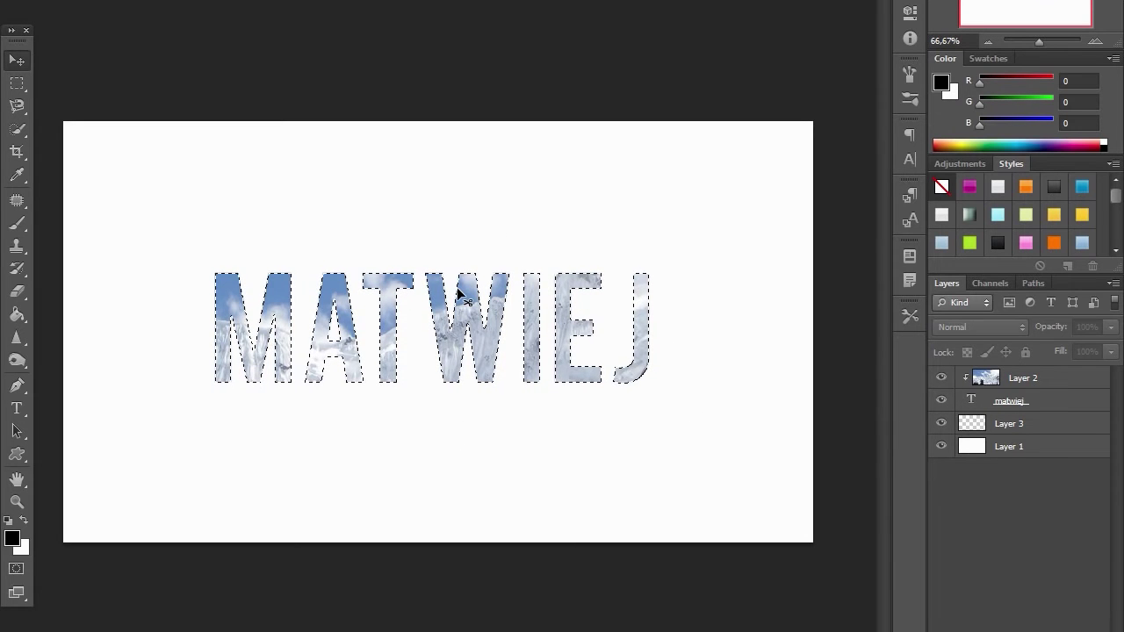
{"action": "left_click", "coordinate": [1002, 427]}
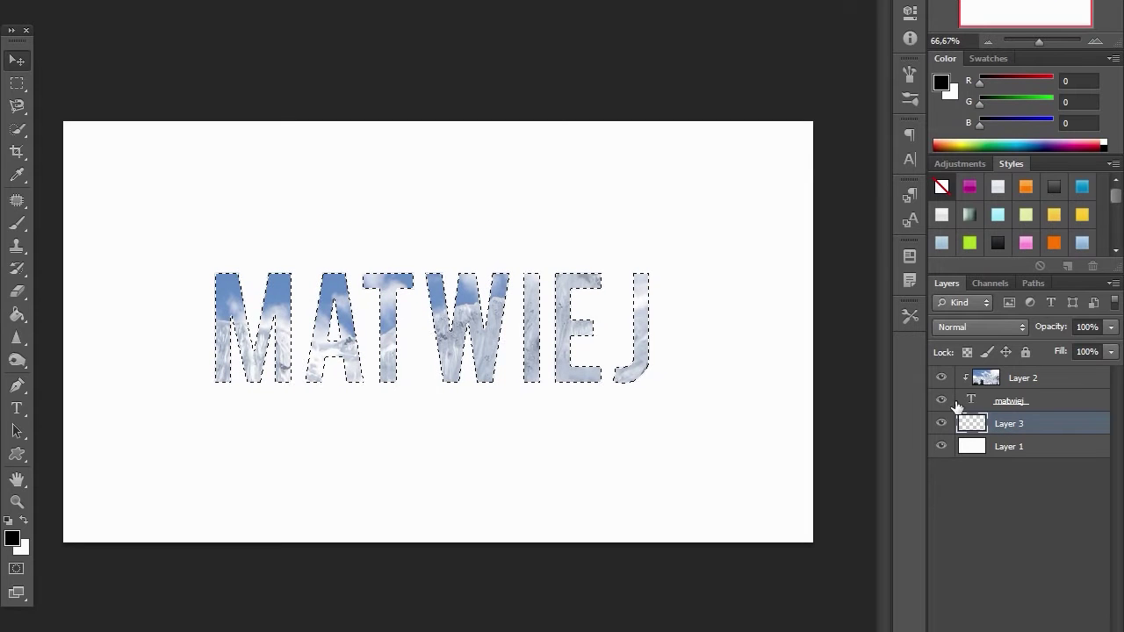
{"action": "left_click", "coordinate": [13, 322]}
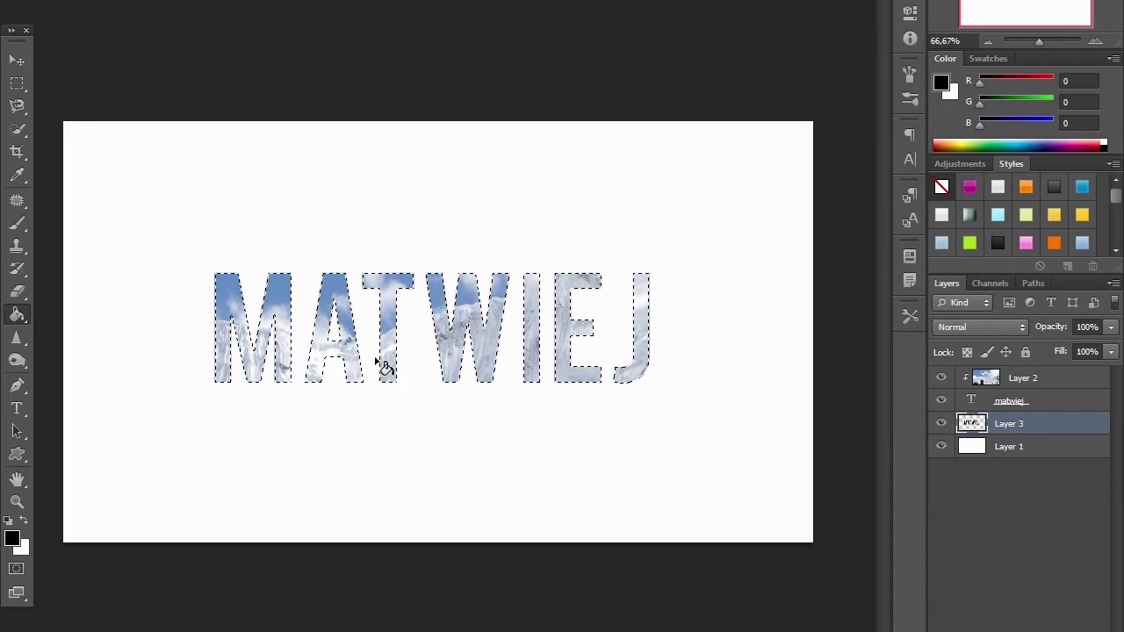
{"action": "left_click", "coordinate": [360, 307]}
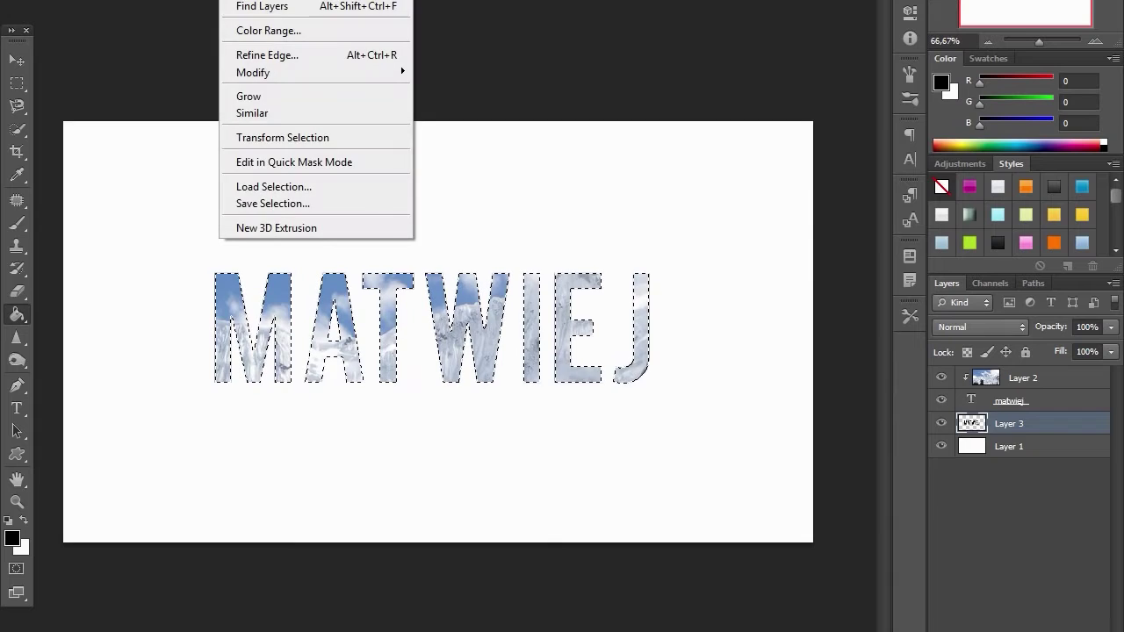
{"action": "key", "text": "ctrl+d"}
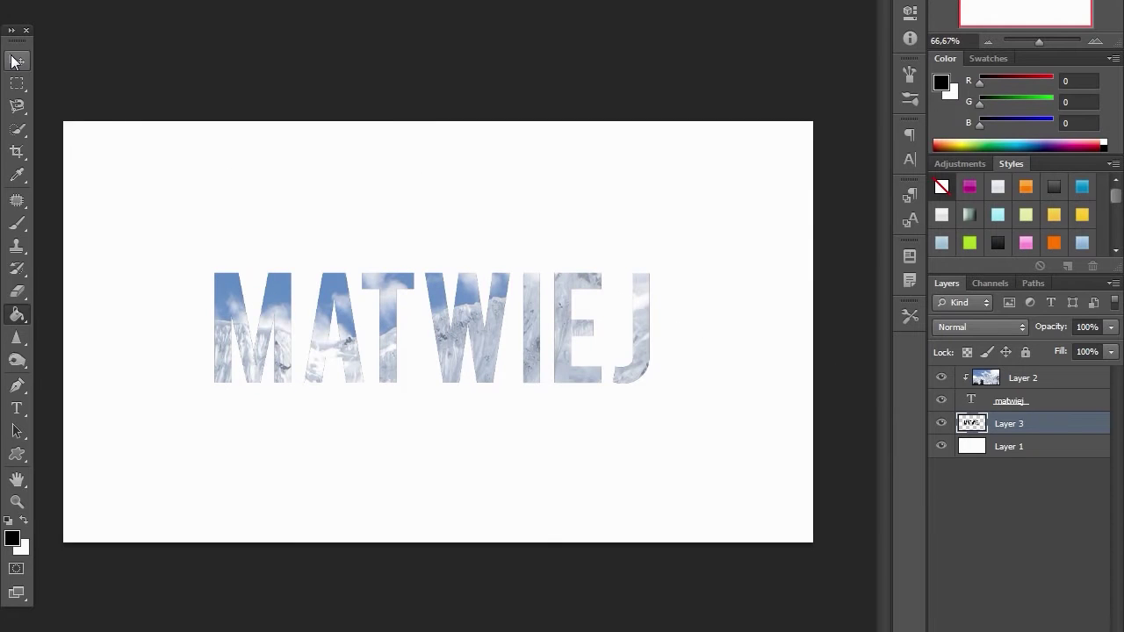
Nudge the black letter copy right and down to offset it as a shadow.
{"action": "left_click", "coordinate": [16, 61]}
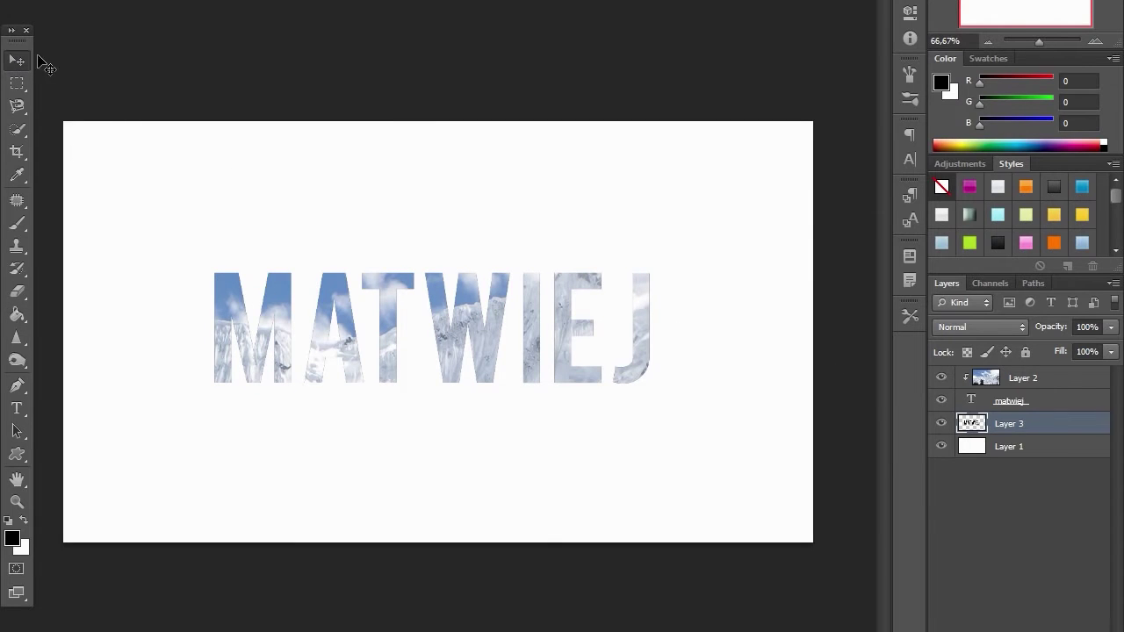
{"action": "key", "text": "Right"}
{"action": "key", "text": "Right"}
{"action": "key", "text": "Right"}
{"action": "key", "text": "Down"}
{"action": "key", "text": "Down"}
{"action": "key", "text": "Down"}
{"action": "key", "text": "Down"}
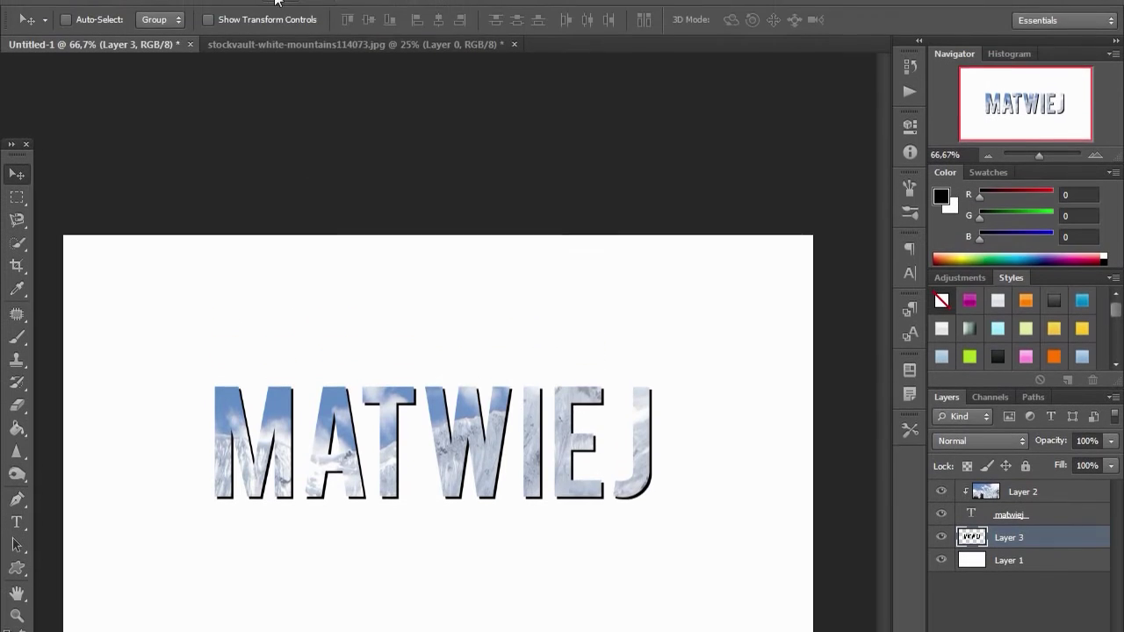
{"action": "left_click", "coordinate": [280, 10]}
{"action": "mouse_move", "coordinate": [290, 55]}
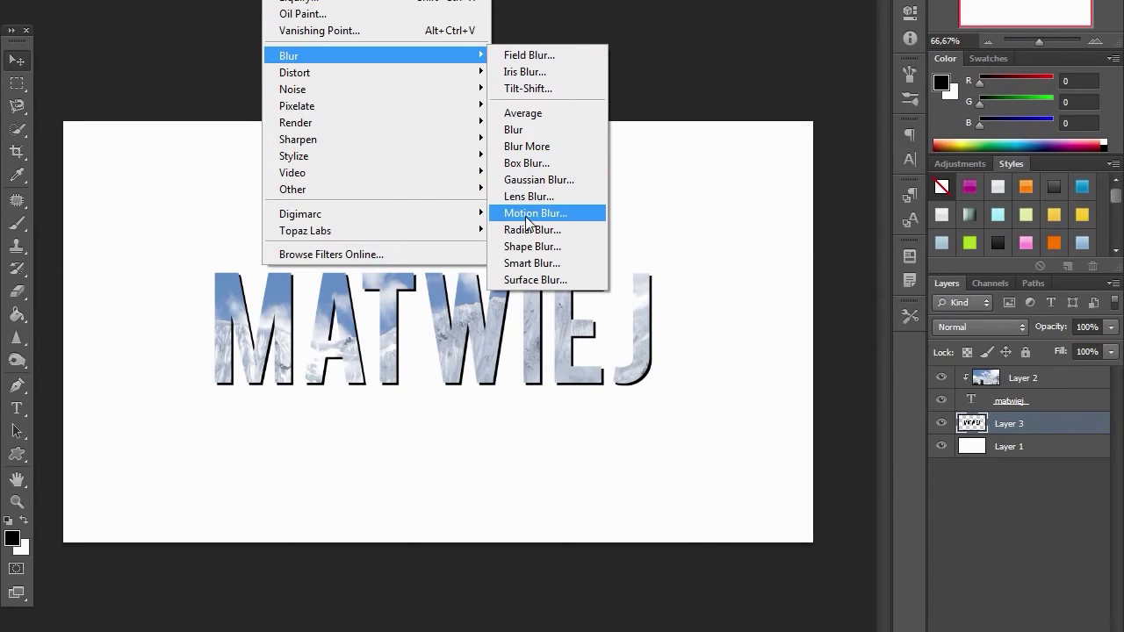
Apply a Motion Blur of -37° angle and 24 pixels distance to the shadow.
{"action": "left_click", "coordinate": [528, 213]}
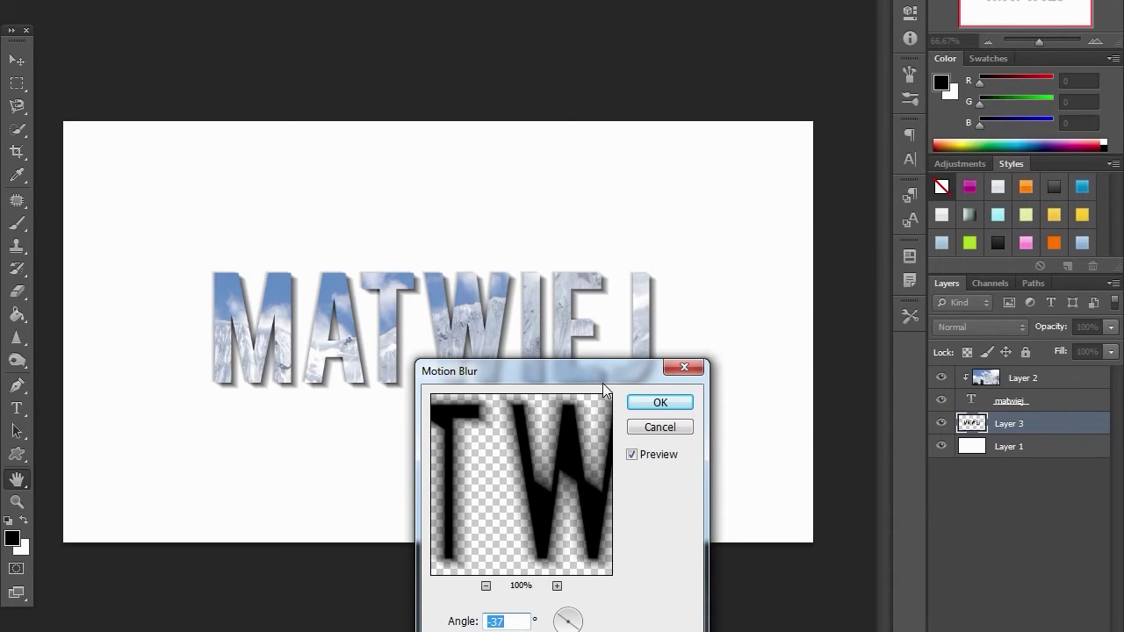
{"action": "left_click_drag", "start_coordinate": [602, 383], "coordinate": [677, 217]}
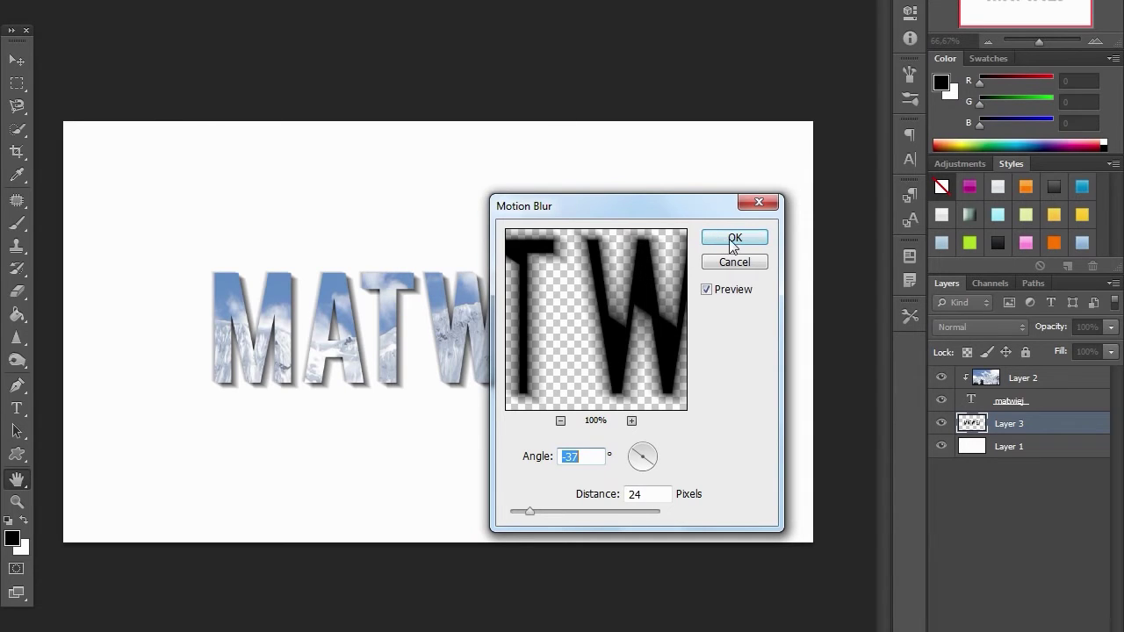
{"action": "left_click", "coordinate": [729, 241]}
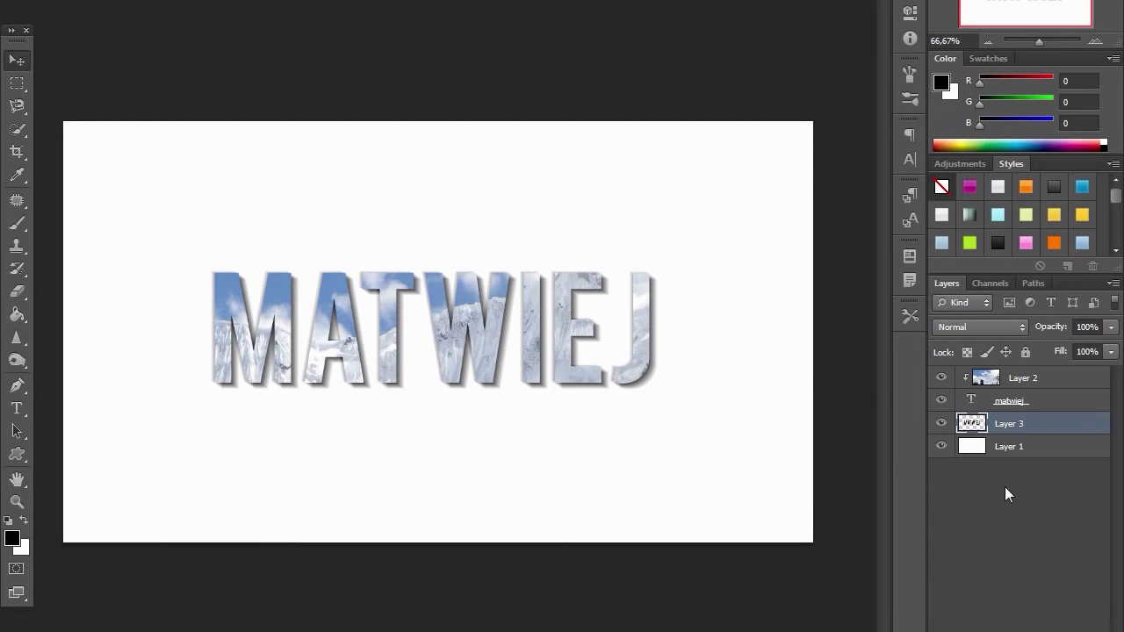
{"action": "key", "text": "ctrl+shift+alt+n"}
Add a Gradient Fill layer below the shadow using the Foreground to Transparent preset.
{"action": "left_click_drag", "start_coordinate": [1015, 425], "coordinate": [1012, 461]}
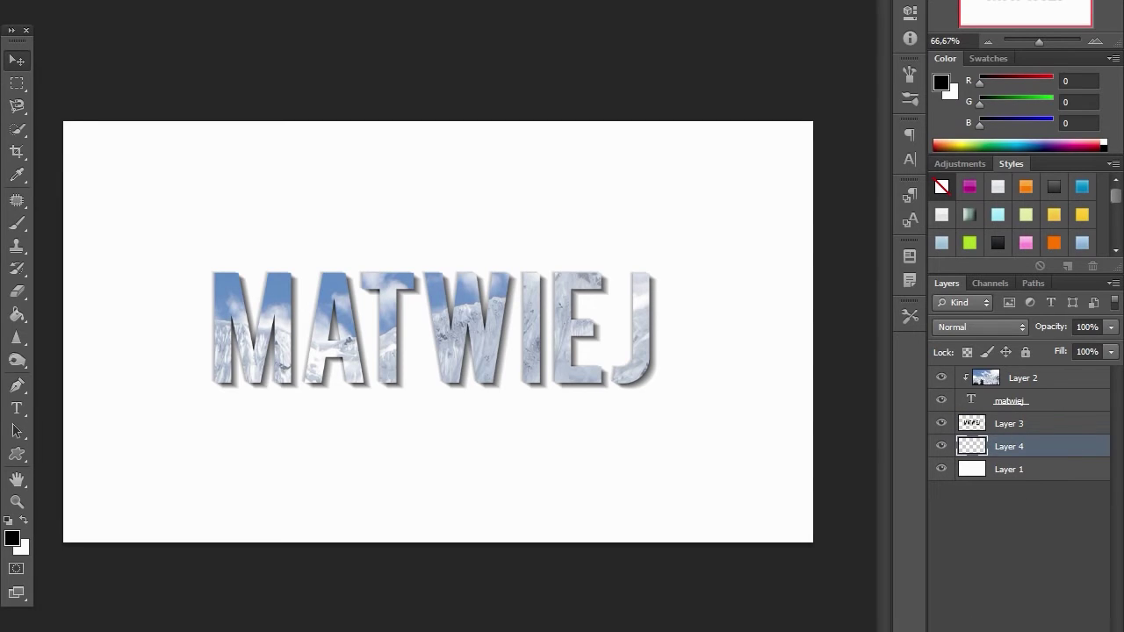
{"action": "left_click", "coordinate": [1030, 626]}
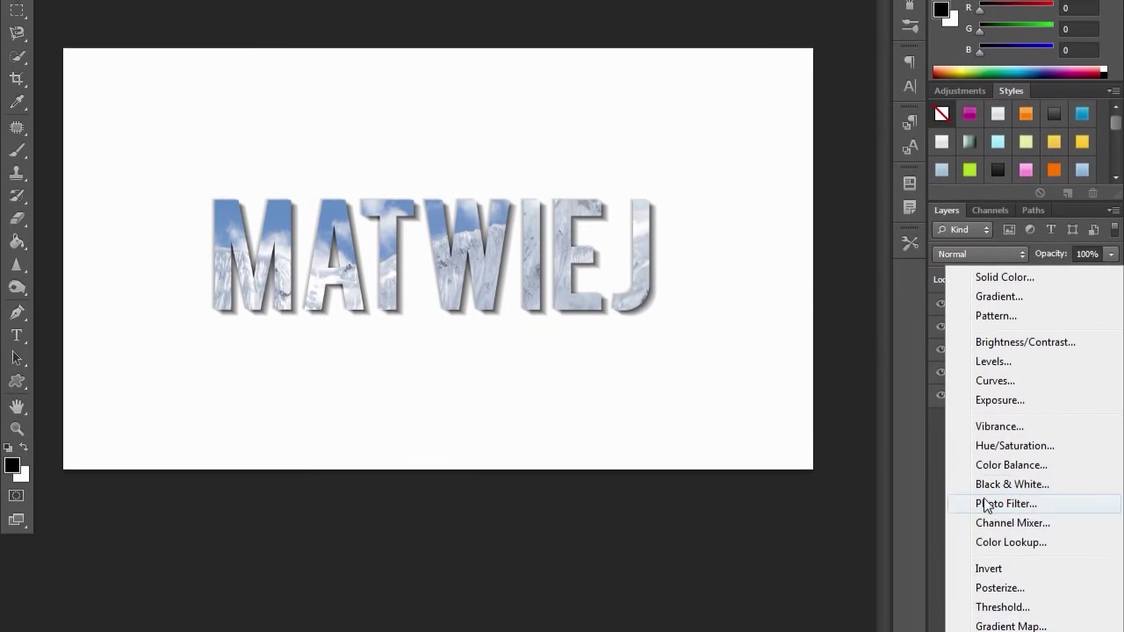
{"action": "left_click", "coordinate": [990, 296]}
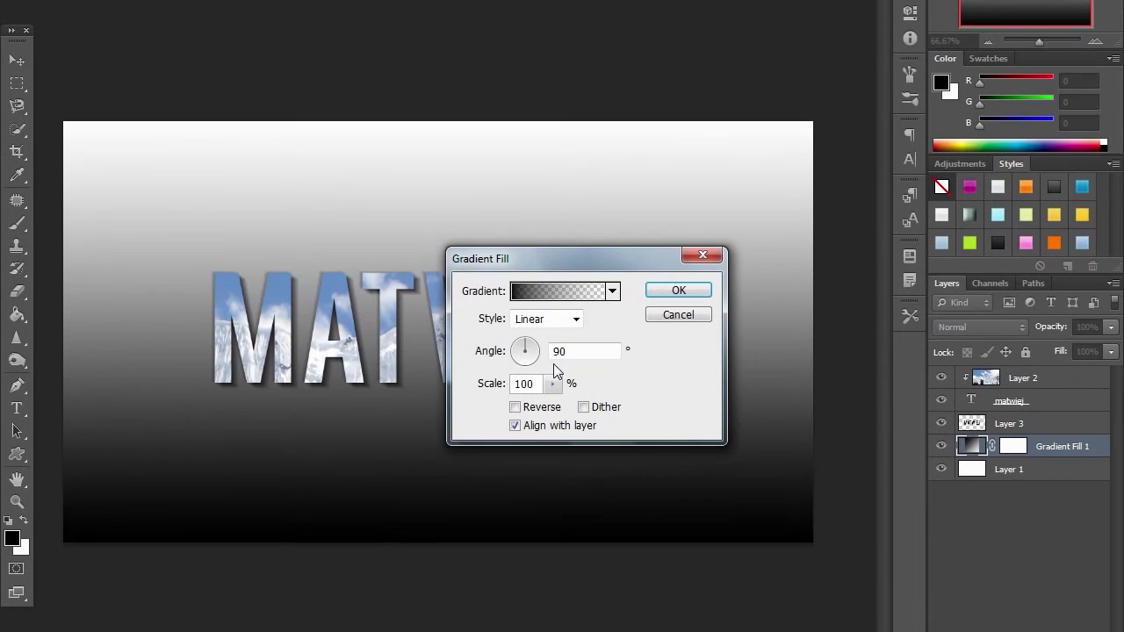
{"action": "left_click", "coordinate": [559, 294]}
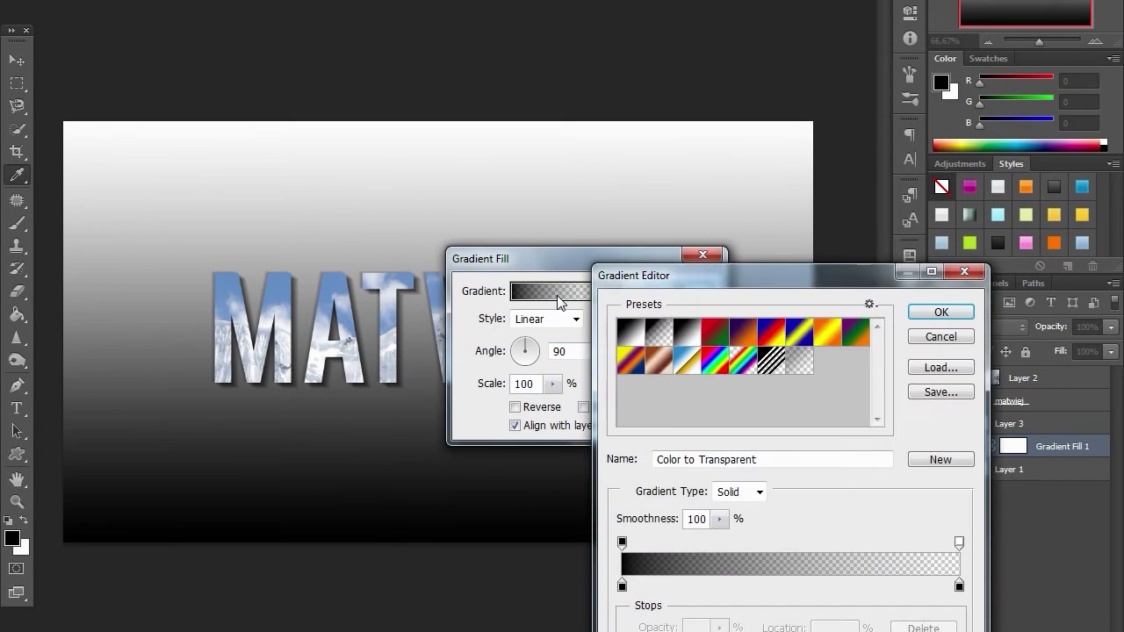
{"action": "left_click", "coordinate": [660, 335]}
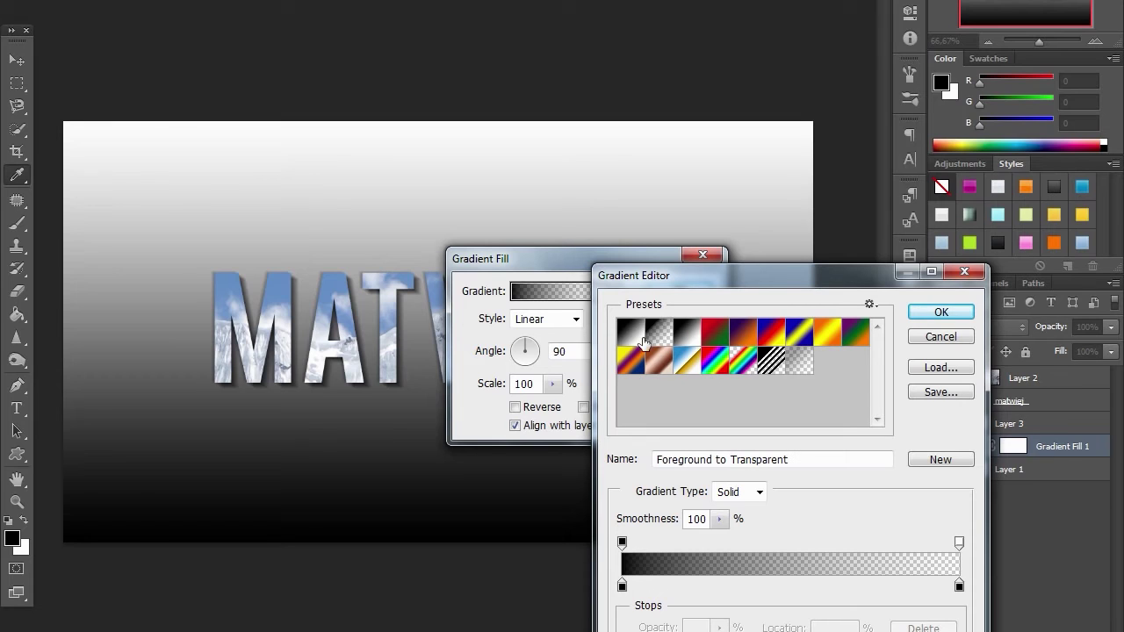
{"action": "left_click", "coordinate": [941, 312]}
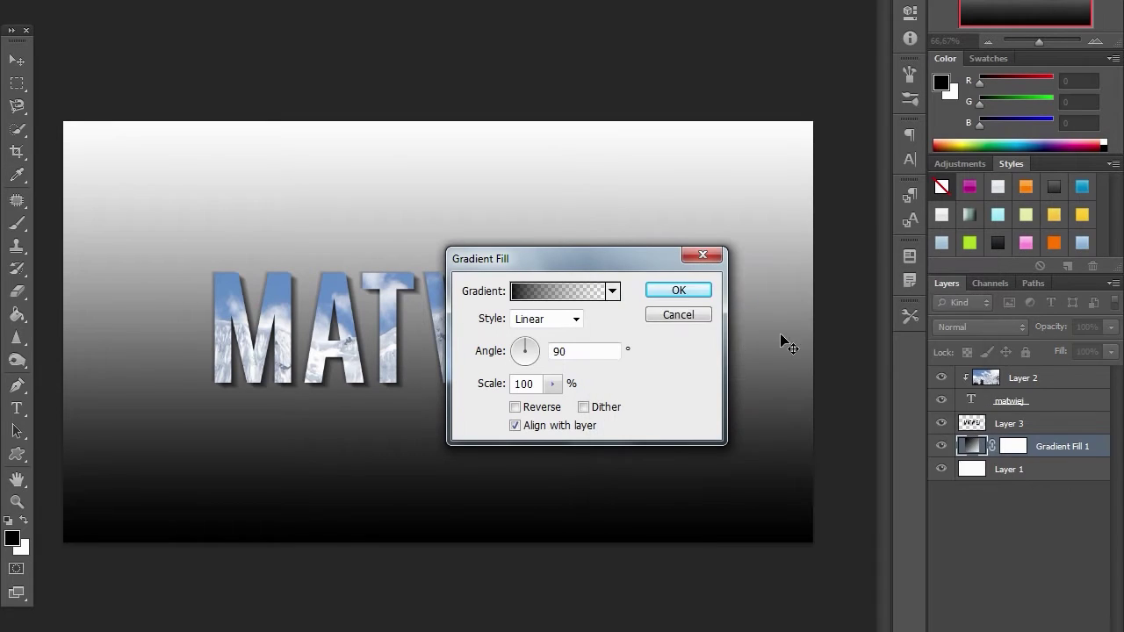
Set the gradient to Radial style, Reversed, with a 25° angle.
{"action": "left_click", "coordinate": [575, 320]}
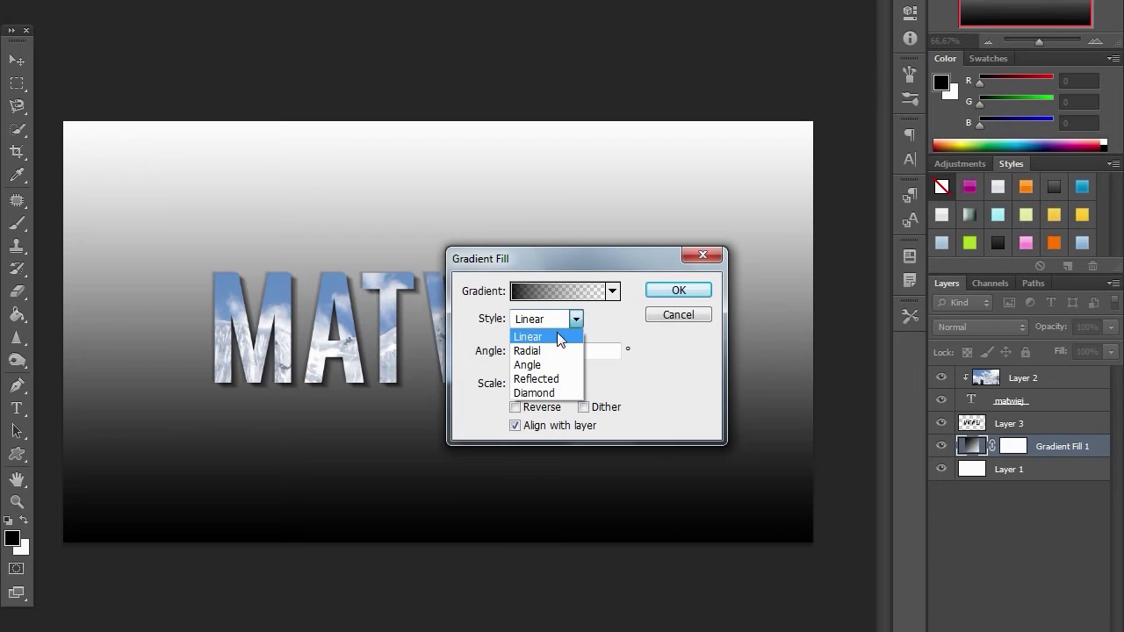
{"action": "left_click", "coordinate": [527, 351]}
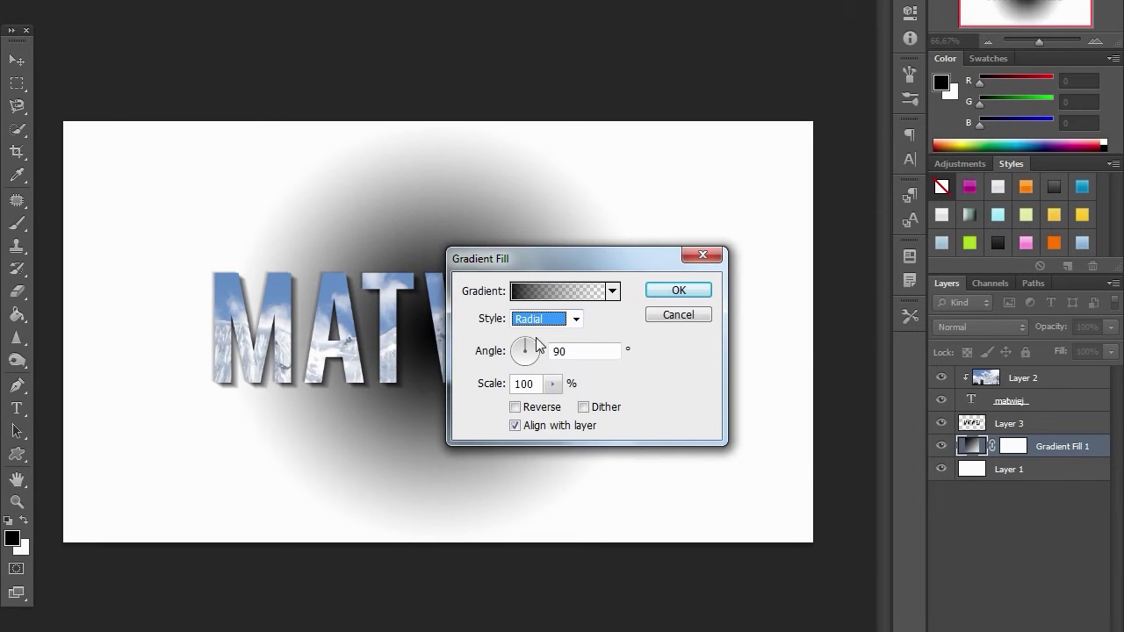
{"action": "left_click", "coordinate": [515, 407]}
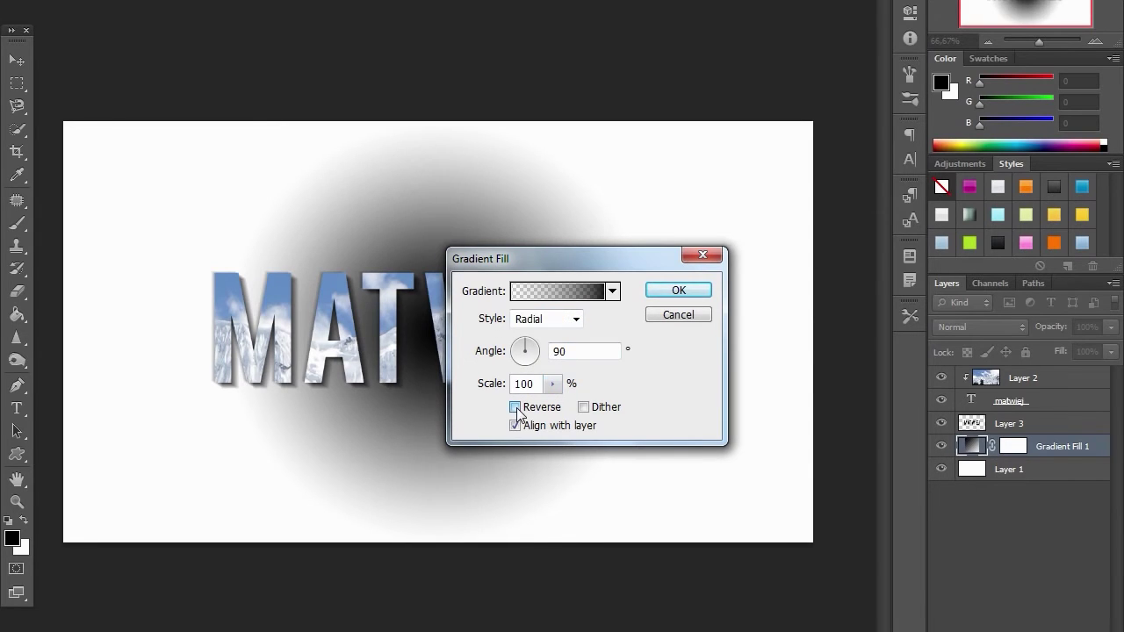
{"action": "left_click_drag", "start_coordinate": [566, 354], "coordinate": [542, 361]}
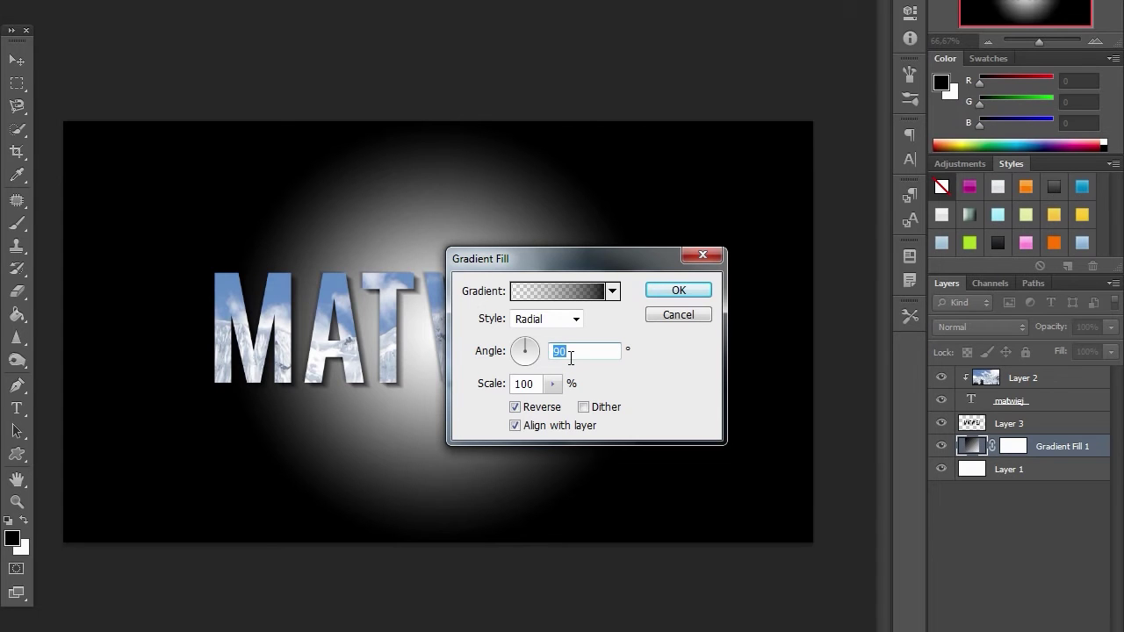
{"action": "type", "text": "24"}
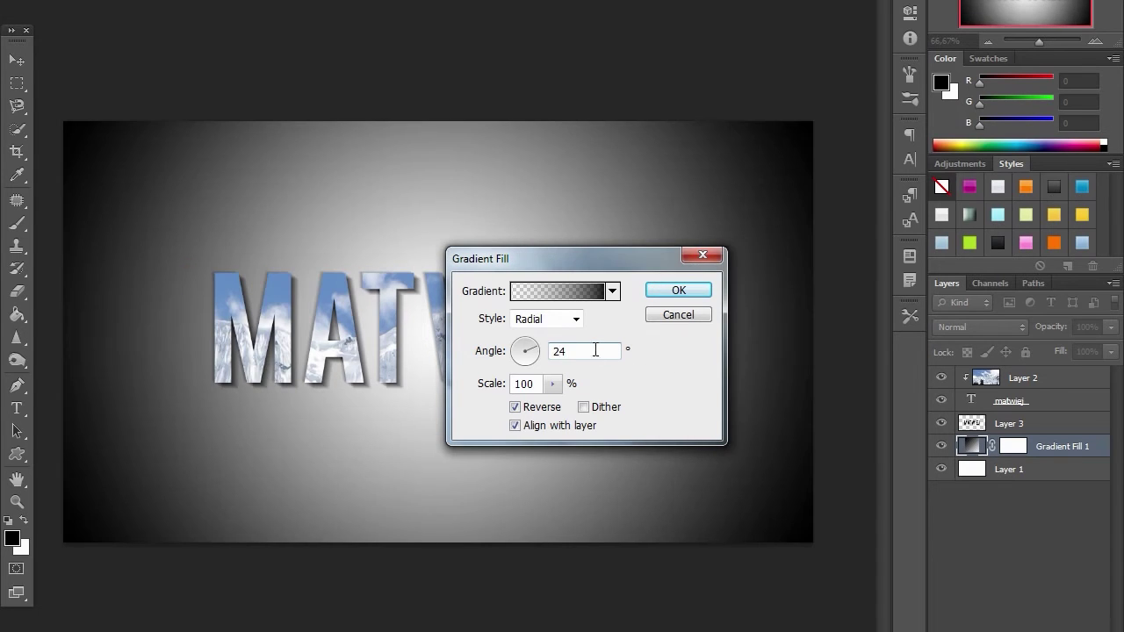
{"action": "key", "text": "BackSpace"}
{"action": "type", "text": "5"}
{"action": "left_click", "coordinate": [665, 294]}
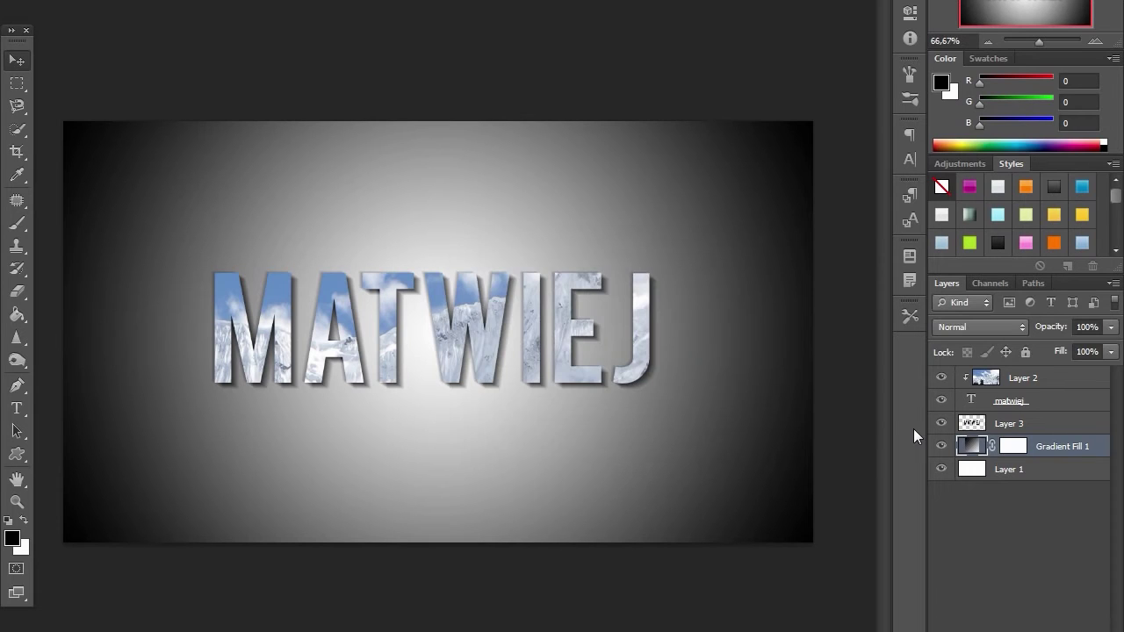
Lower the gradient fill layer's opacity to 61%.
{"action": "left_click", "coordinate": [1111, 351]}
{"action": "left_click_drag", "start_coordinate": [1111, 352], "coordinate": [1099, 353]}
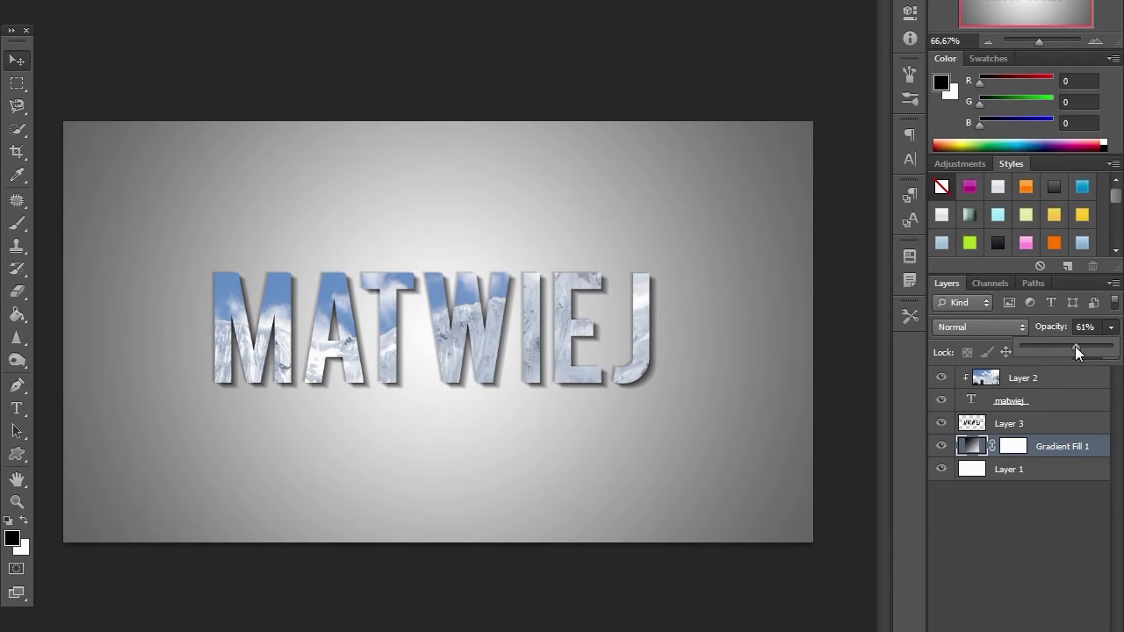
{"action": "left_click", "coordinate": [1048, 448]}
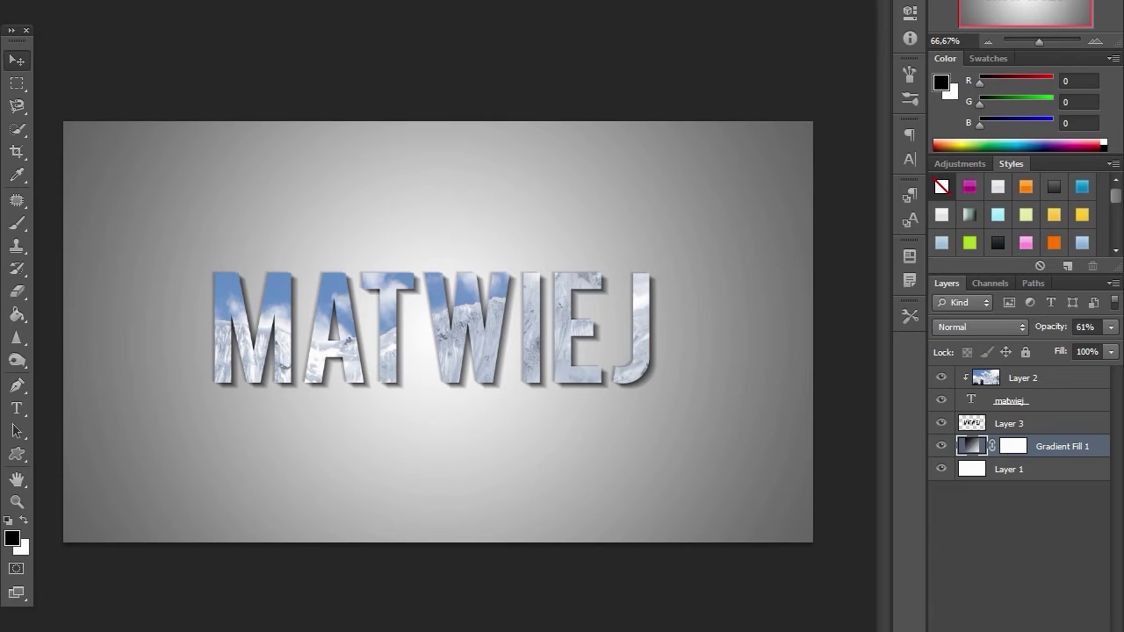
{"action": "key", "text": "alt+f"}
Open snieg.jpg and convert its Background into Layer 0.
{"action": "key", "text": "o"}
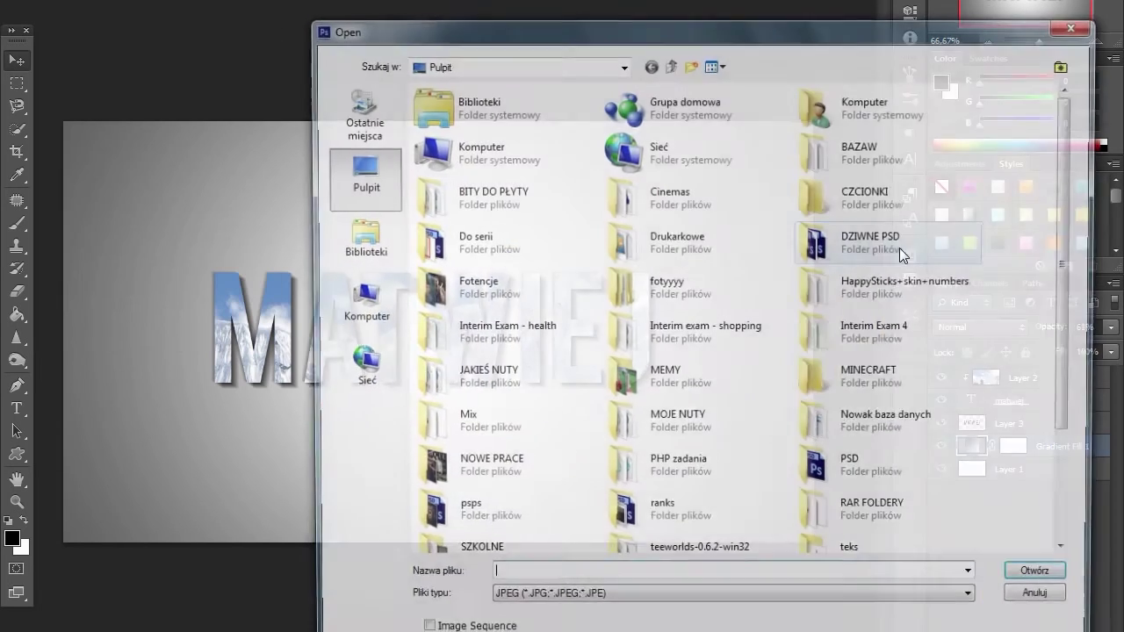
{"action": "scroll", "coordinate": [852, 469], "scroll_direction": "down", "scroll_amount": 3}
{"action": "left_click", "coordinate": [428, 538]}
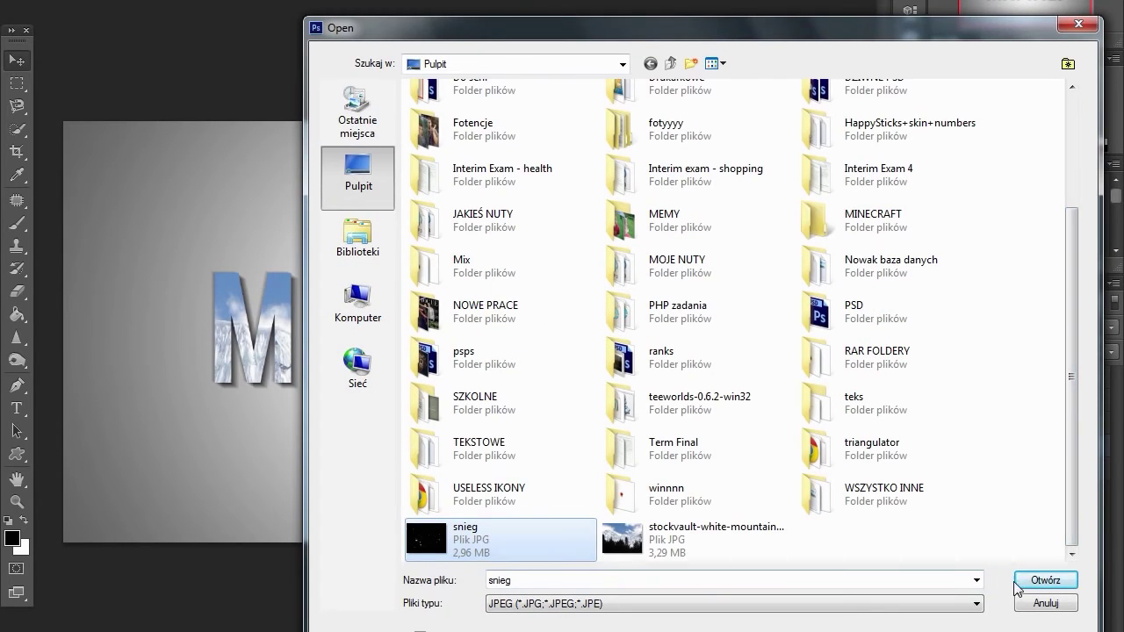
{"action": "double_click", "coordinate": [428, 539]}
{"action": "double_click", "coordinate": [1047, 389]}
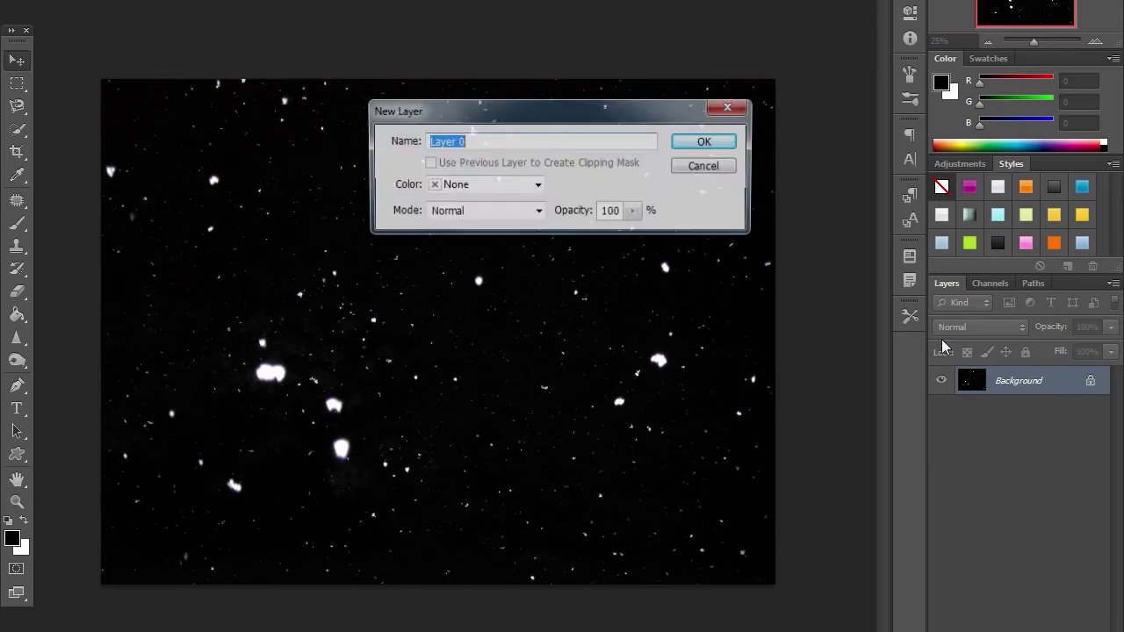
{"action": "left_click", "coordinate": [710, 143]}
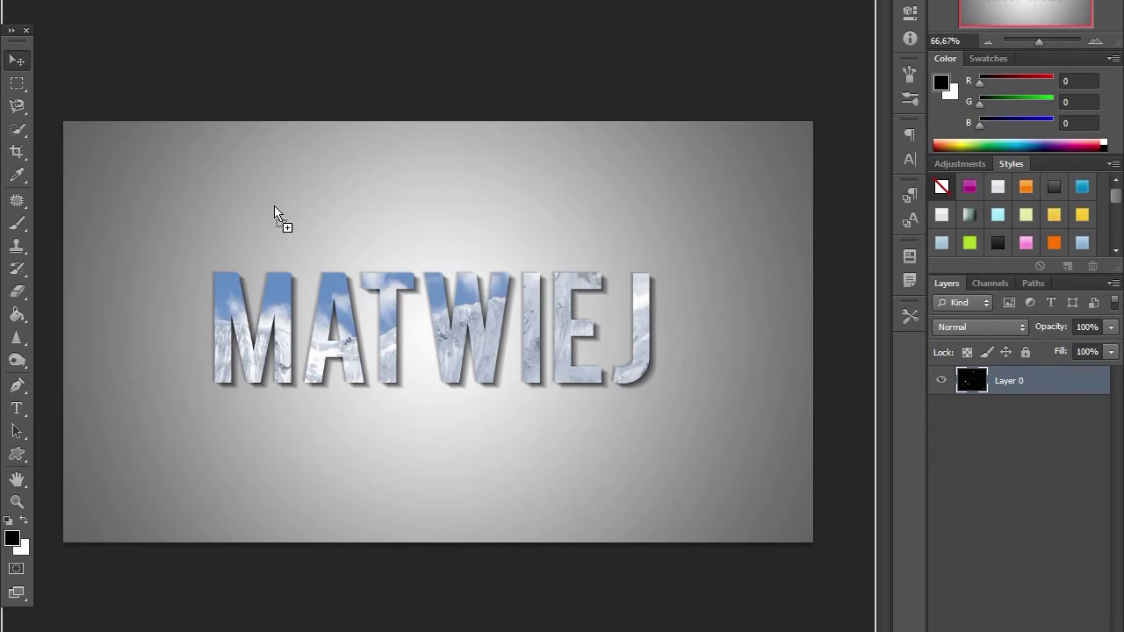
Bring the snow image into MATWIEJ, move it to the top and scale it to cover the canvas.
{"action": "left_click_drag", "start_coordinate": [276, 218], "coordinate": [299, 252]}
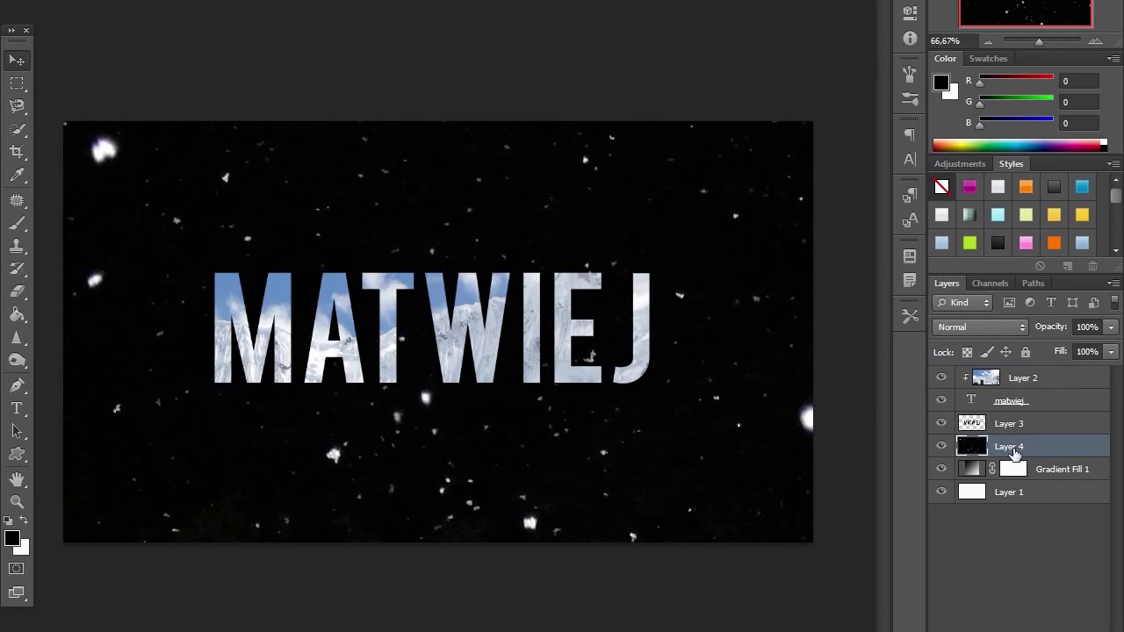
{"action": "left_click_drag", "start_coordinate": [1014, 451], "coordinate": [1012, 377]}
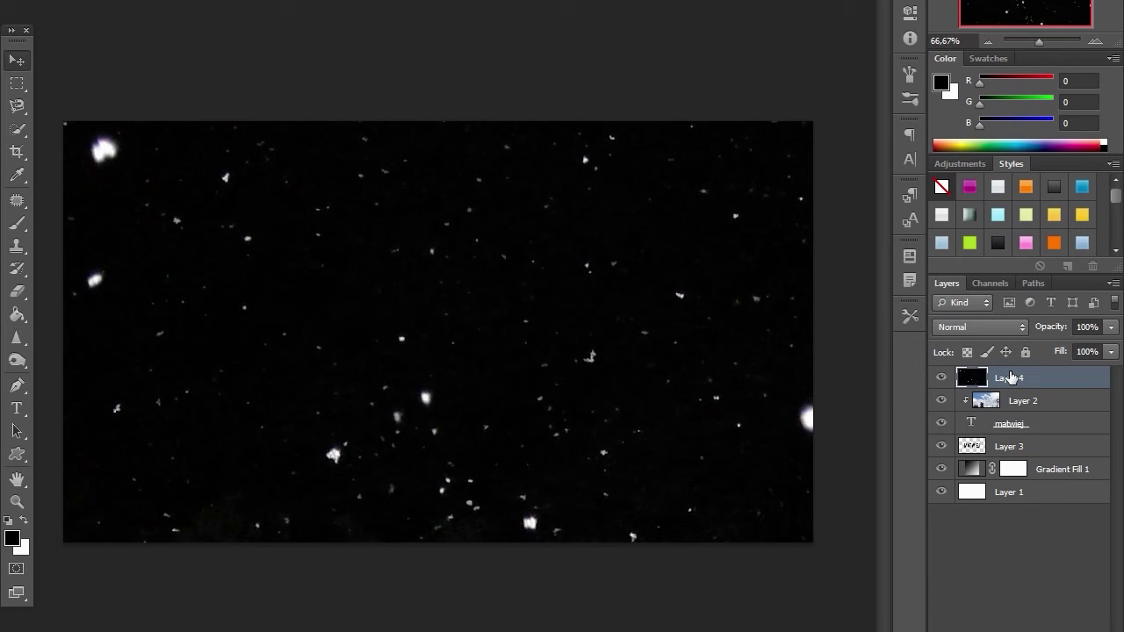
{"action": "key", "text": "ctrl+t"}
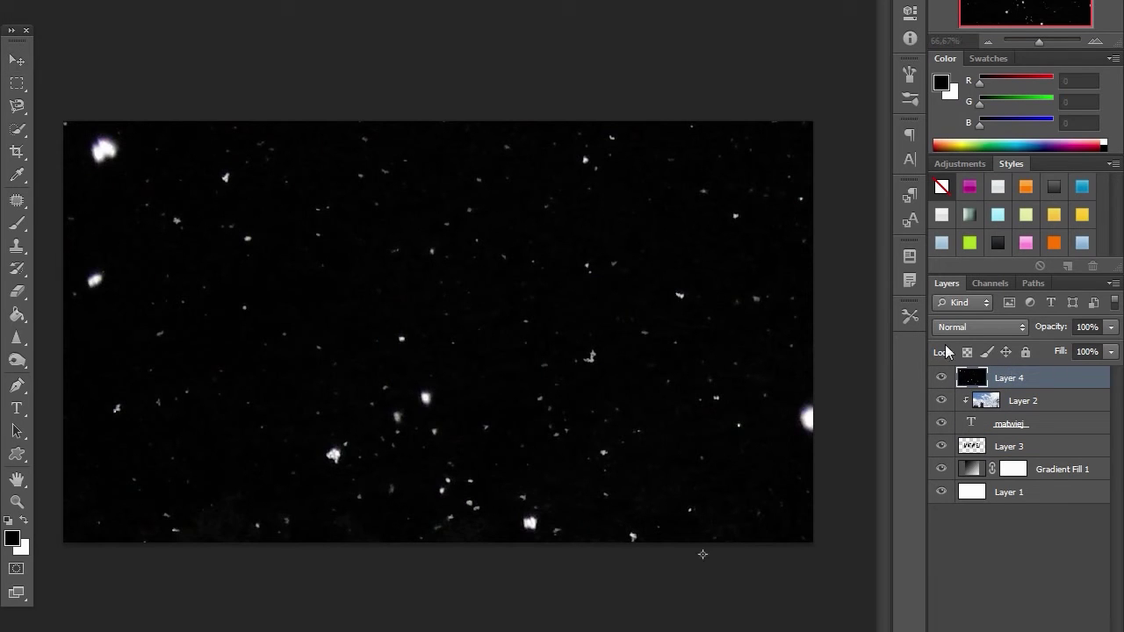
{"action": "left_click_drag", "start_coordinate": [729, 215], "coordinate": [279, 251]}
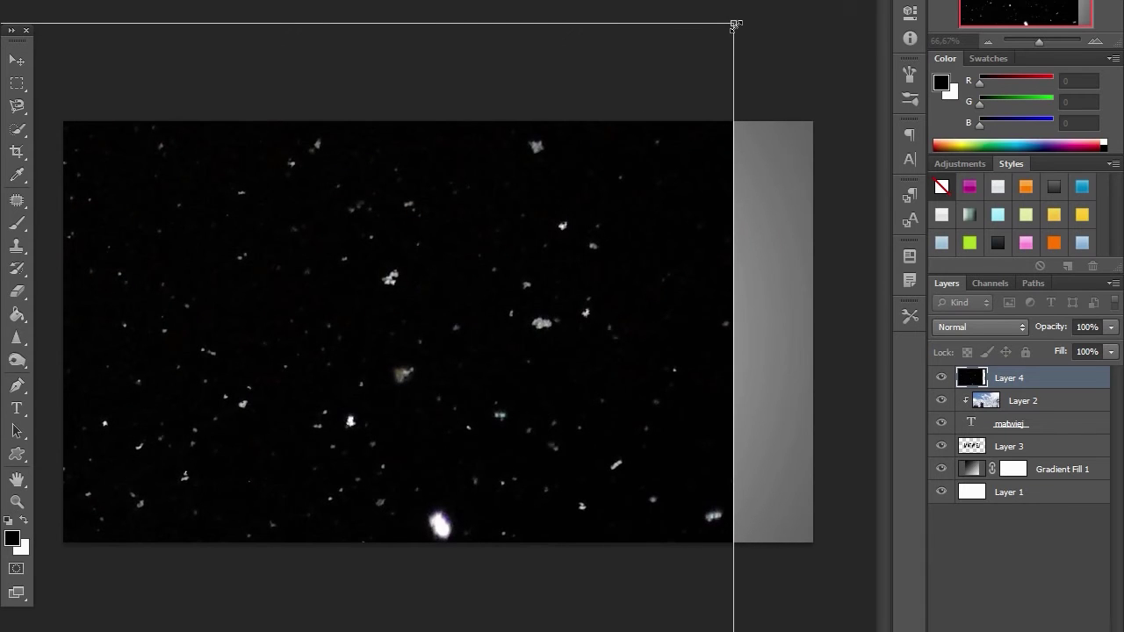
{"action": "left_click_drag", "start_coordinate": [735, 25], "coordinate": [246, 513]}
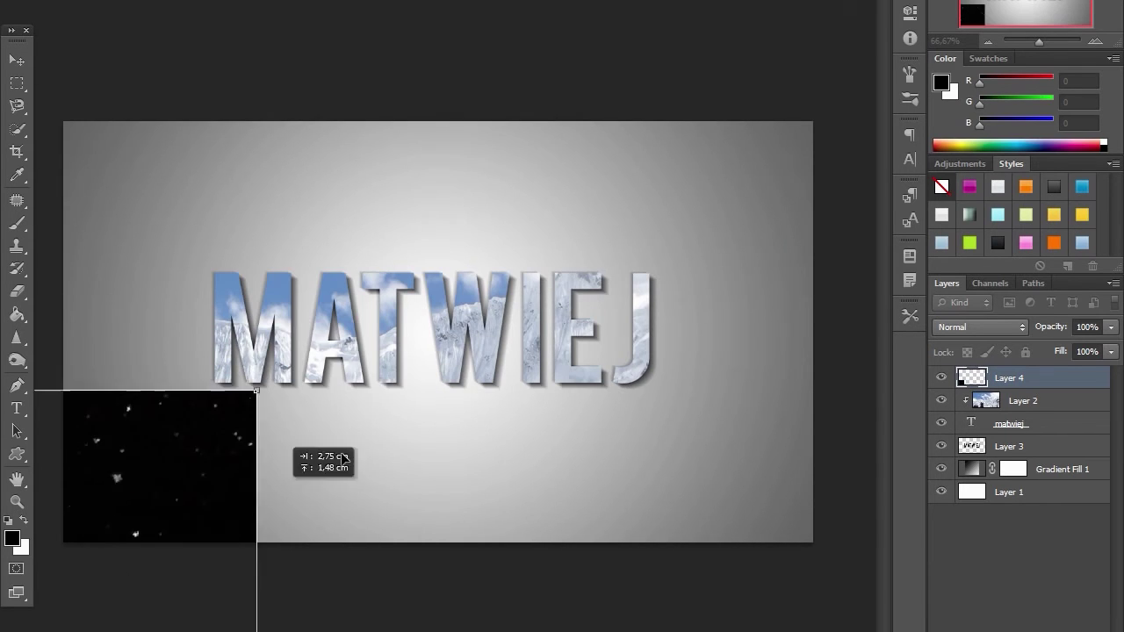
{"action": "left_click_drag", "start_coordinate": [256, 391], "coordinate": [841, 42]}
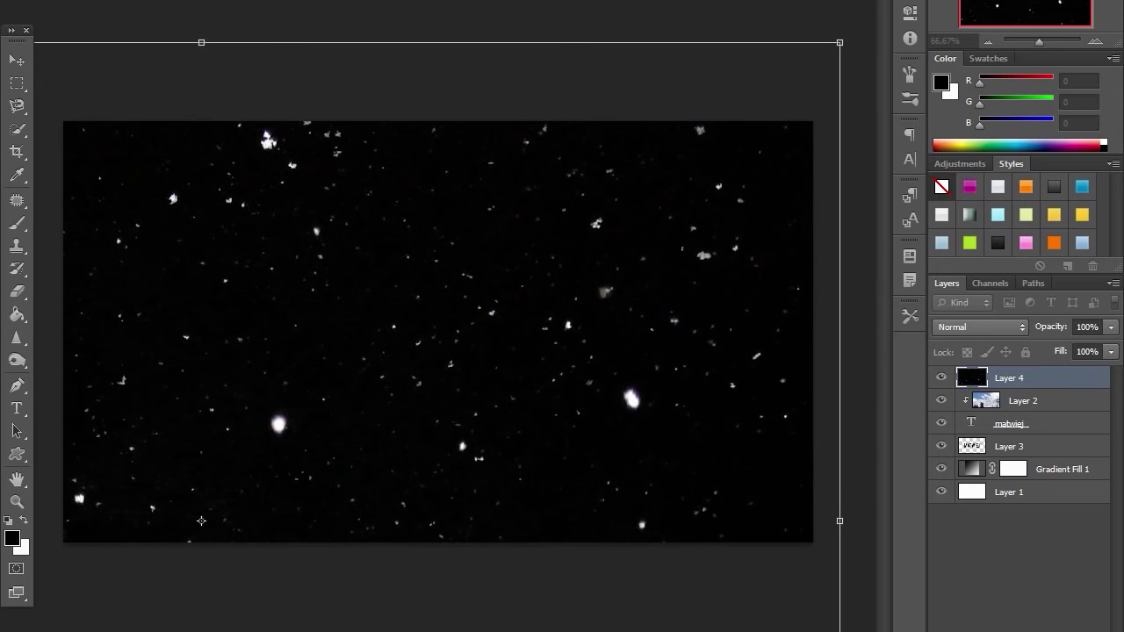
{"action": "key", "text": "Return"}
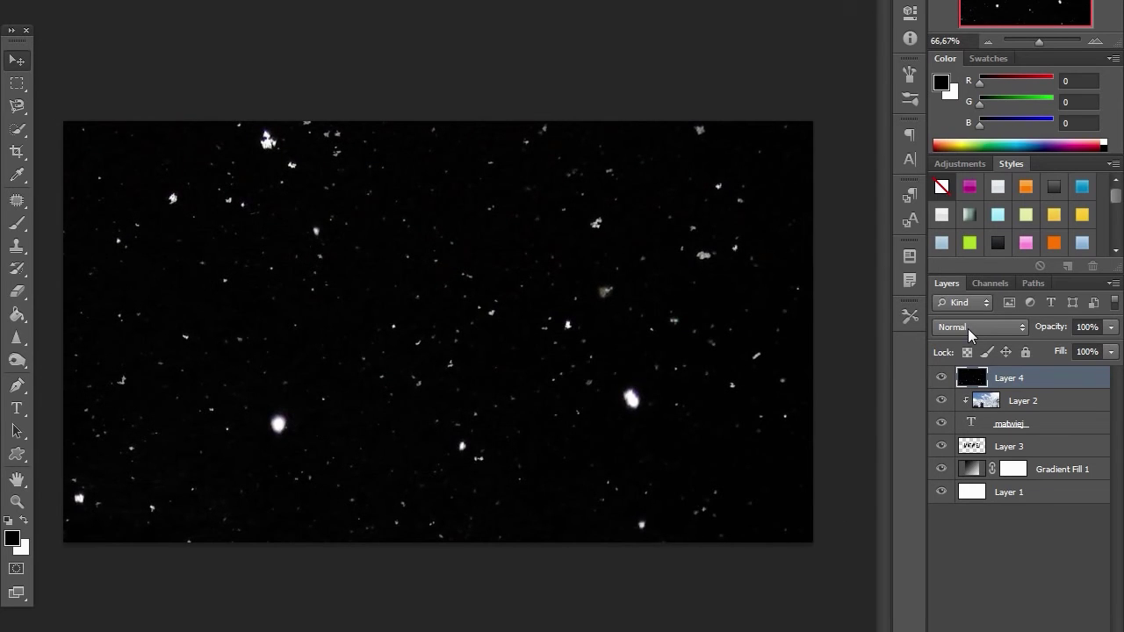
Set the snow layer's blend mode to Screen and nudge the overlay into place.
{"action": "left_click", "coordinate": [968, 328]}
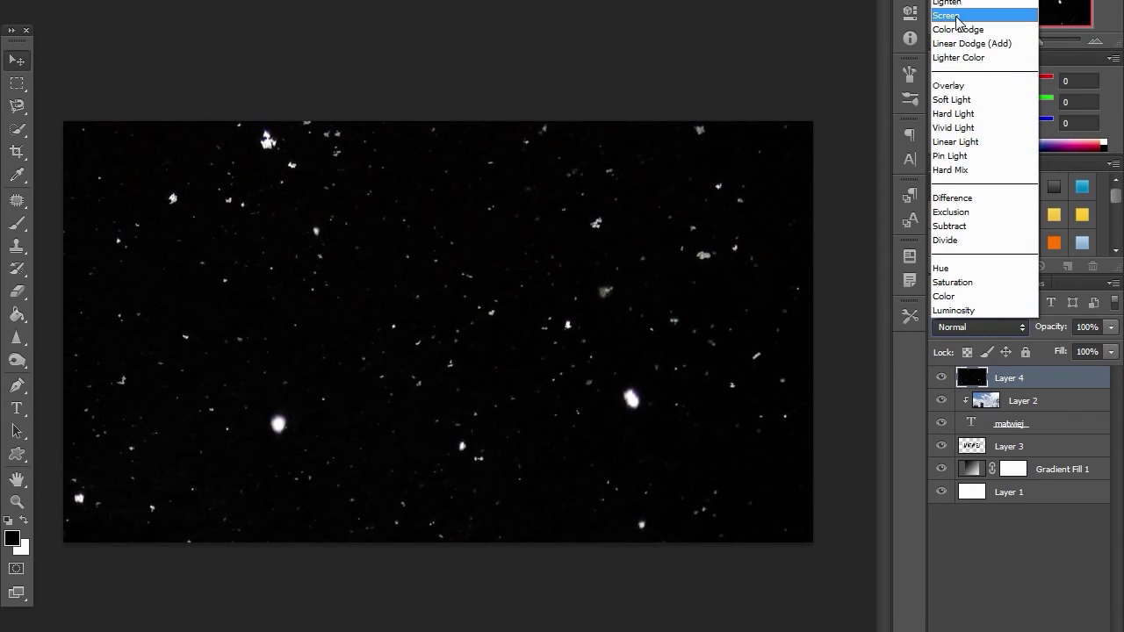
{"action": "left_click", "coordinate": [957, 16]}
{"action": "mouse_move", "coordinate": [497, 436]}
{"action": "left_mouse_down"}
{"action": "mouse_move", "coordinate": [596, 500]}
{"action": "mouse_move", "coordinate": [348, 478]}
{"action": "left_mouse_up"}
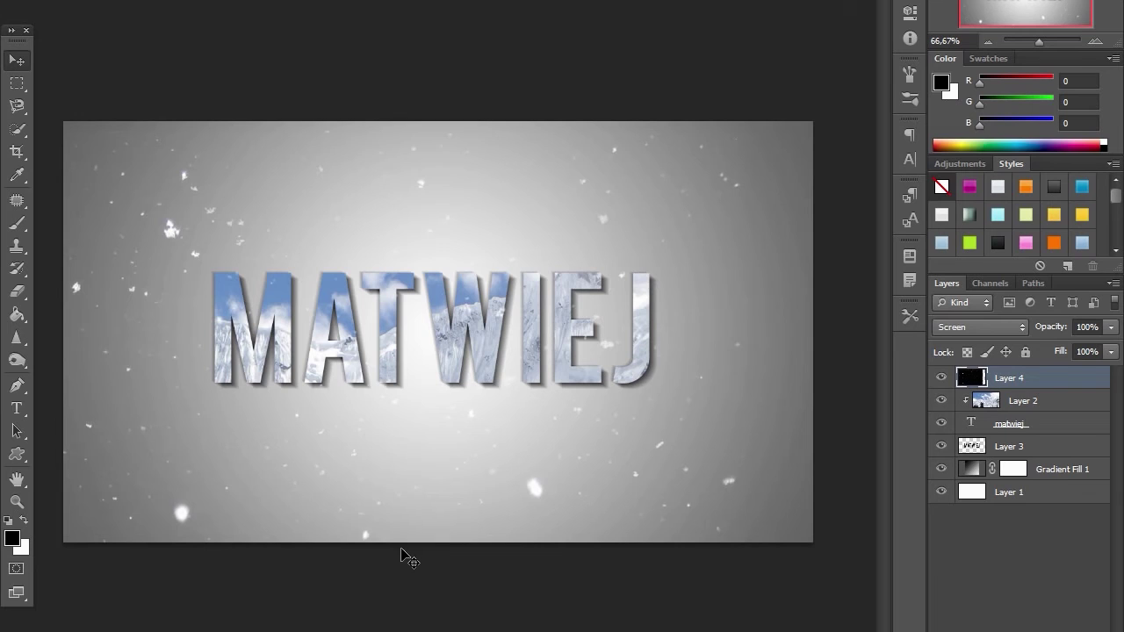
{"action": "left_click_drag", "start_coordinate": [378, 502], "coordinate": [418, 499]}
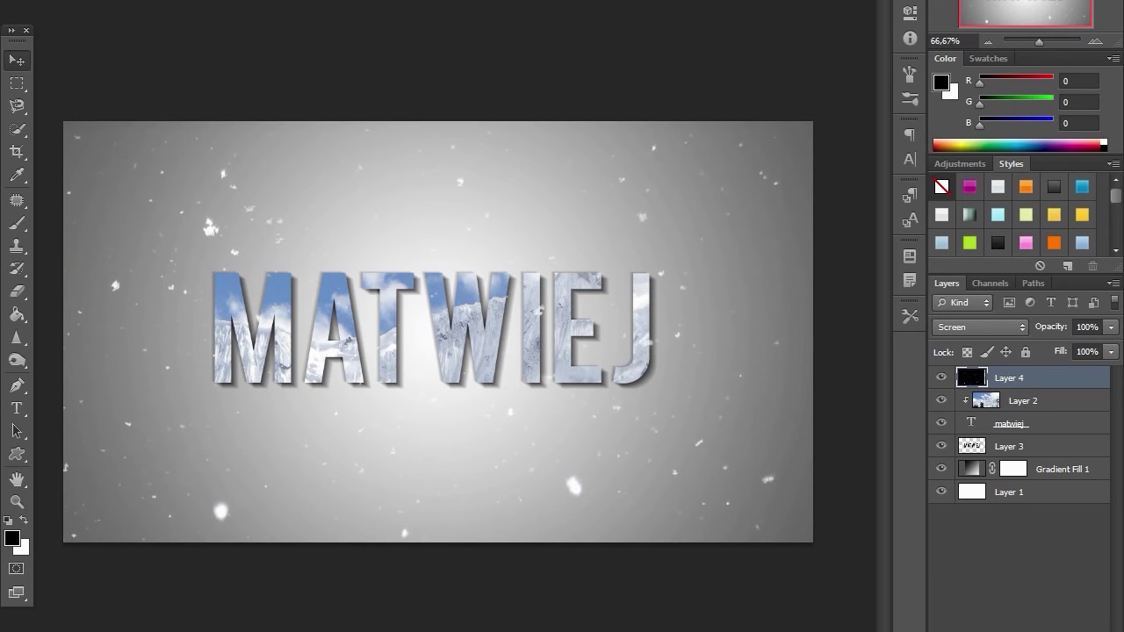